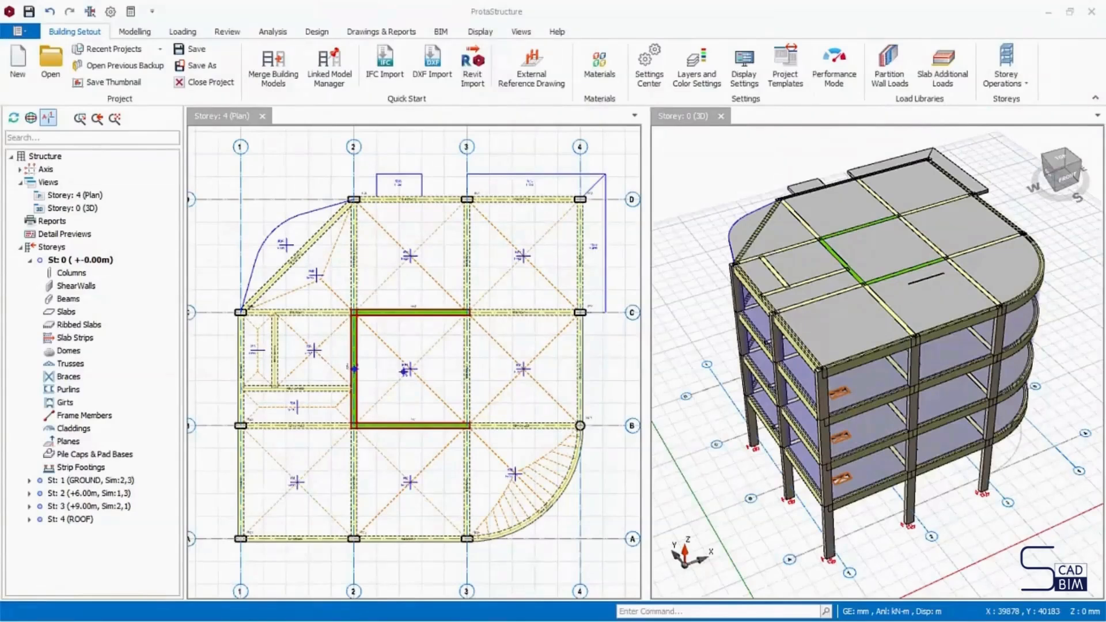
- Start Re-Label Members and include columns, shearwalls, beams and slabs in the relabelling
{"action": "left_click", "coordinate": [241, 34]}
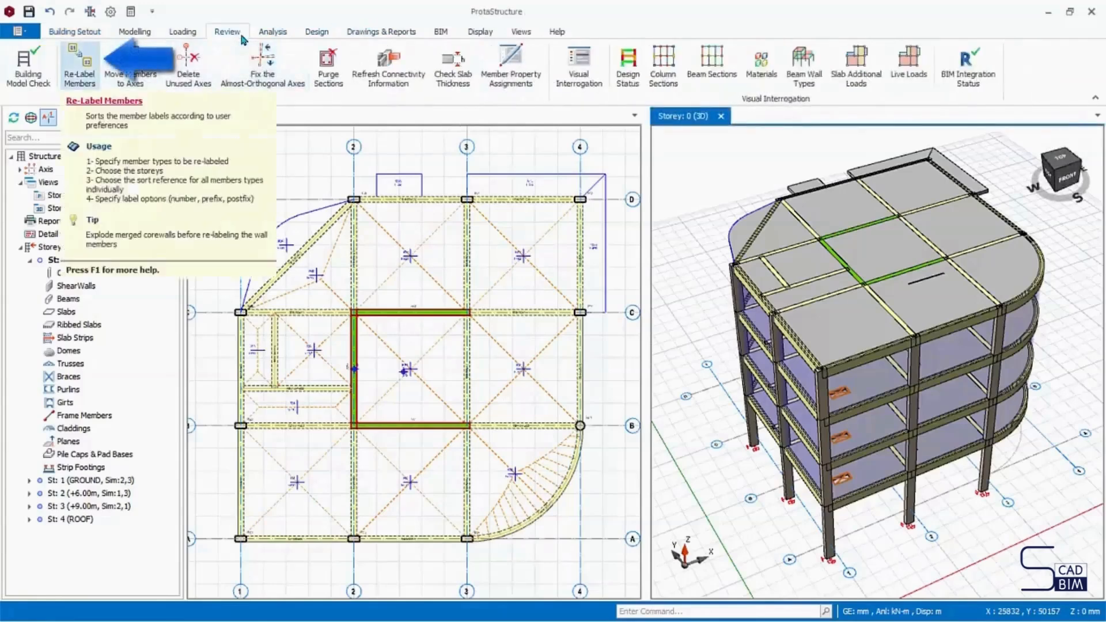
{"action": "left_click", "coordinate": [79, 67]}
{"action": "key", "text": "Return"}
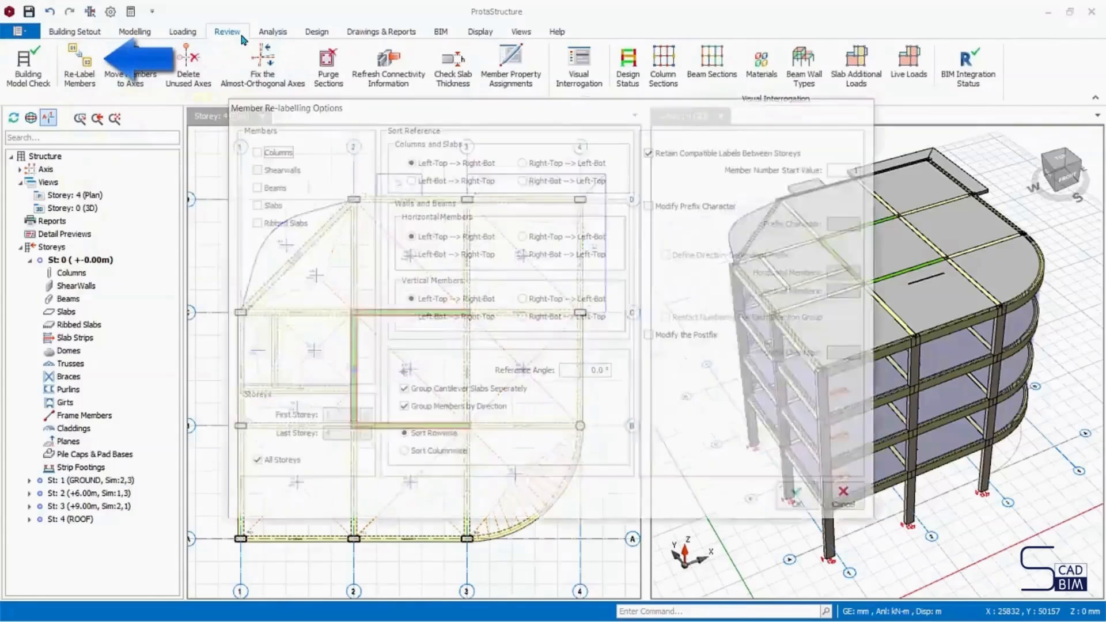
{"action": "left_click", "coordinate": [254, 151]}
{"action": "left_click", "coordinate": [253, 169]}
{"action": "left_click", "coordinate": [253, 187]}
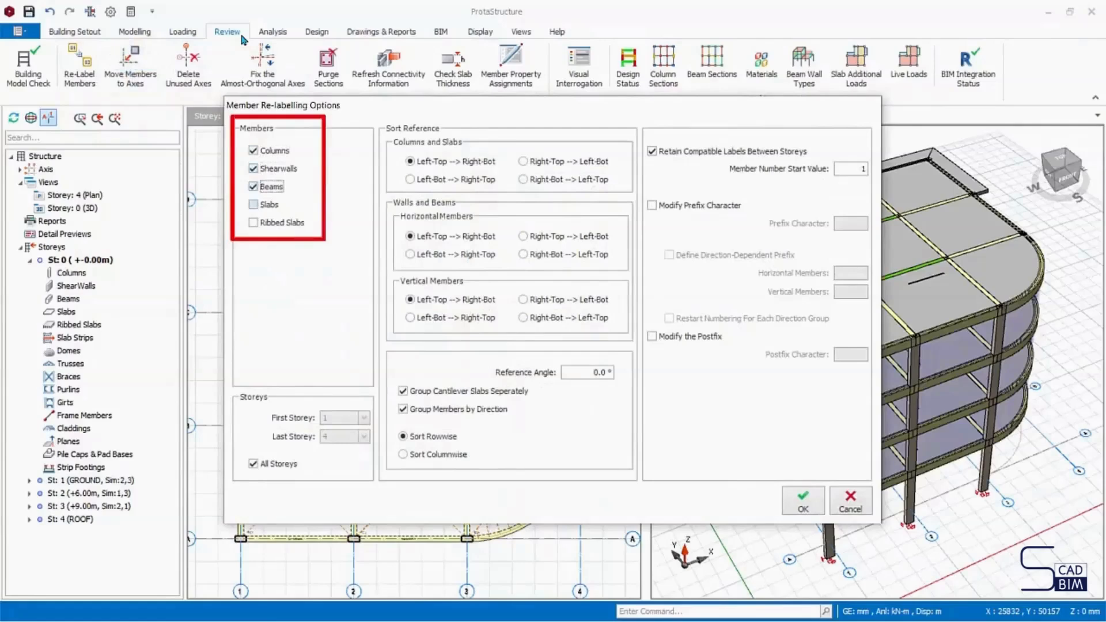
{"action": "left_click", "coordinate": [253, 204]}
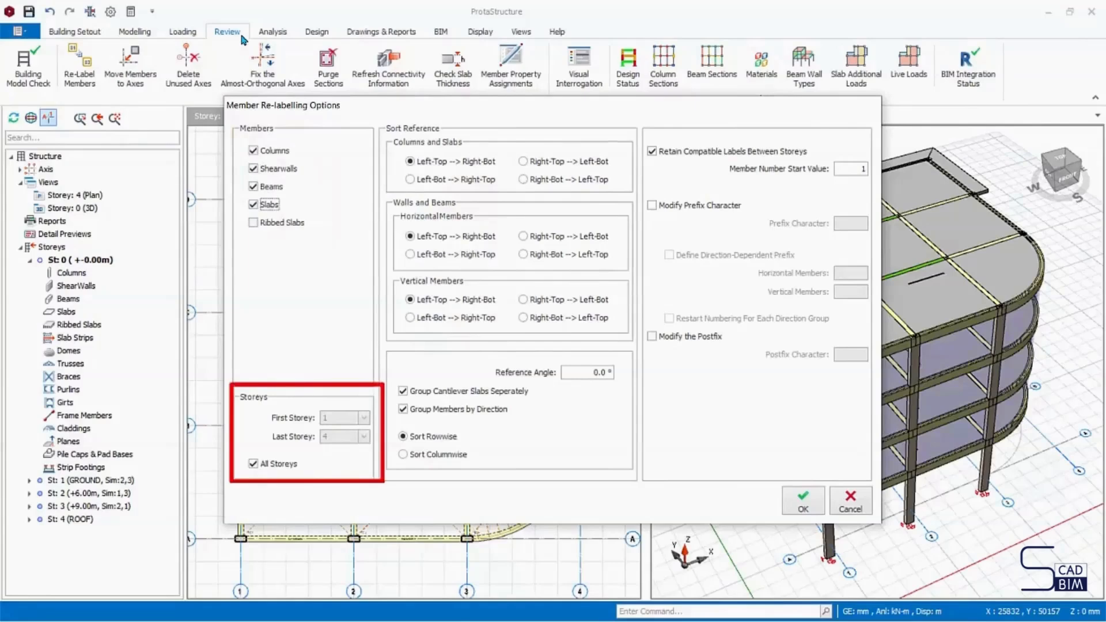
- Turn off relabelling of all storeys to view the last-storey choices, and turn it back on
{"action": "left_click", "coordinate": [253, 464]}
{"action": "left_click", "coordinate": [363, 436]}
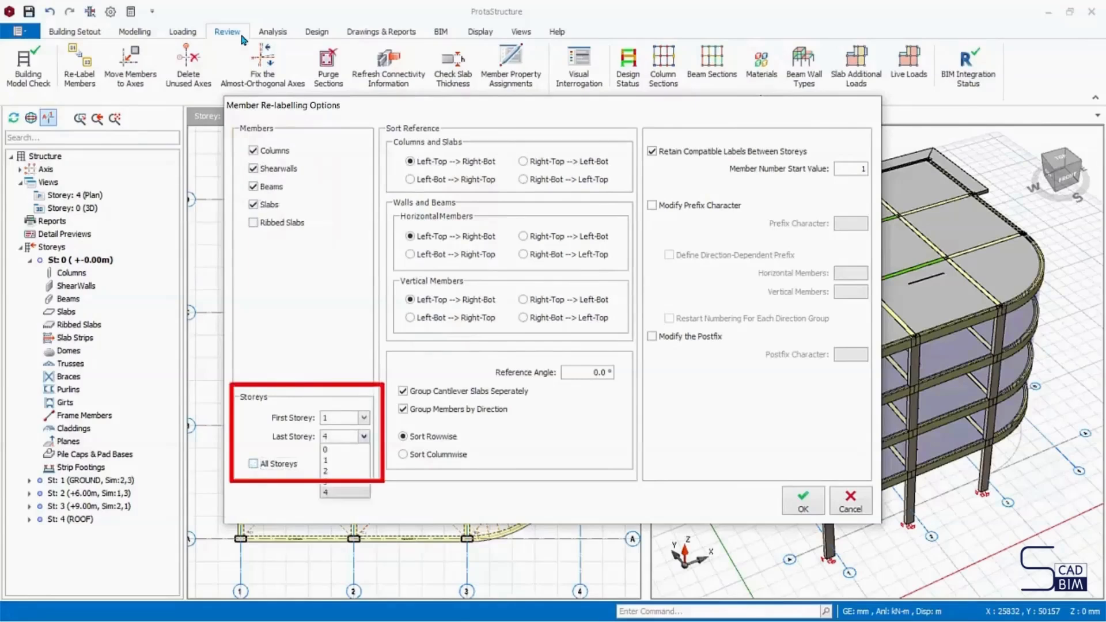
{"action": "left_click", "coordinate": [363, 437]}
{"action": "left_click", "coordinate": [253, 464]}
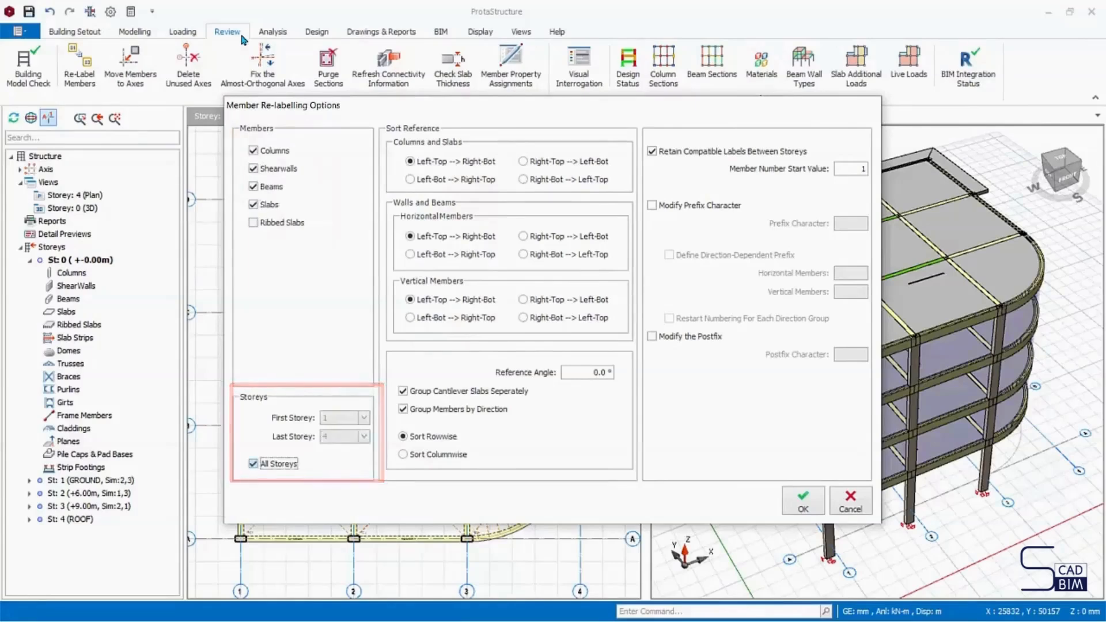
- Set the sort reference to Left-Bot --> Right-Top for columns and slabs, and for horizontal and vertical walls and beams
{"action": "left_click", "coordinate": [410, 179]}
{"action": "left_click", "coordinate": [410, 254]}
{"action": "left_click", "coordinate": [410, 317]}
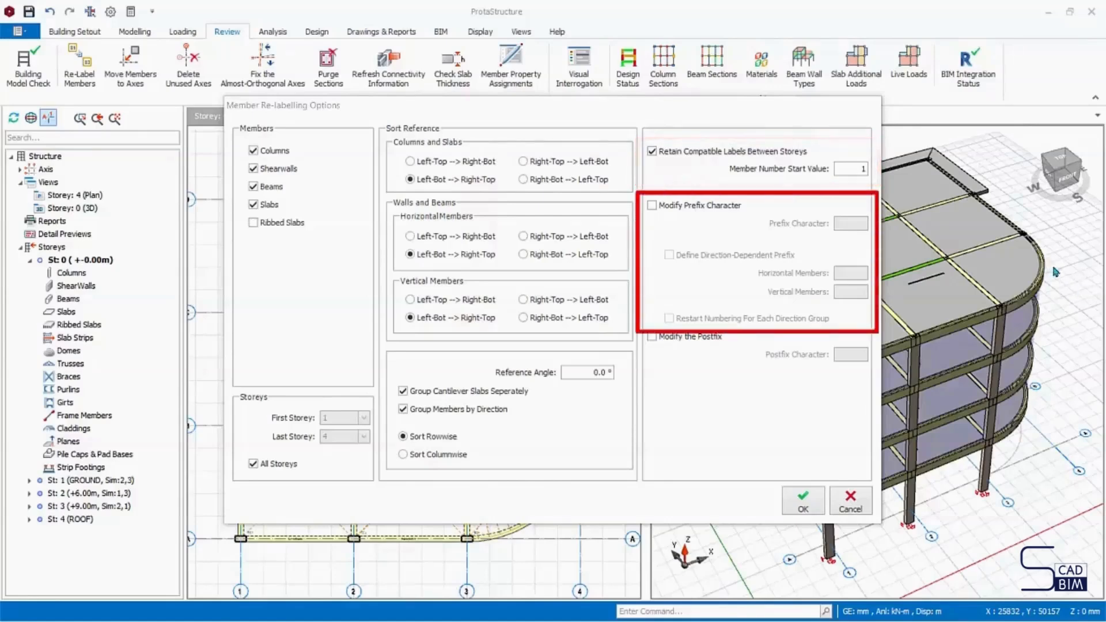
- Enable prefix modification with character P and direction-dependent prefixes H for horizontal and V for vertical members
{"action": "left_click", "coordinate": [651, 206]}
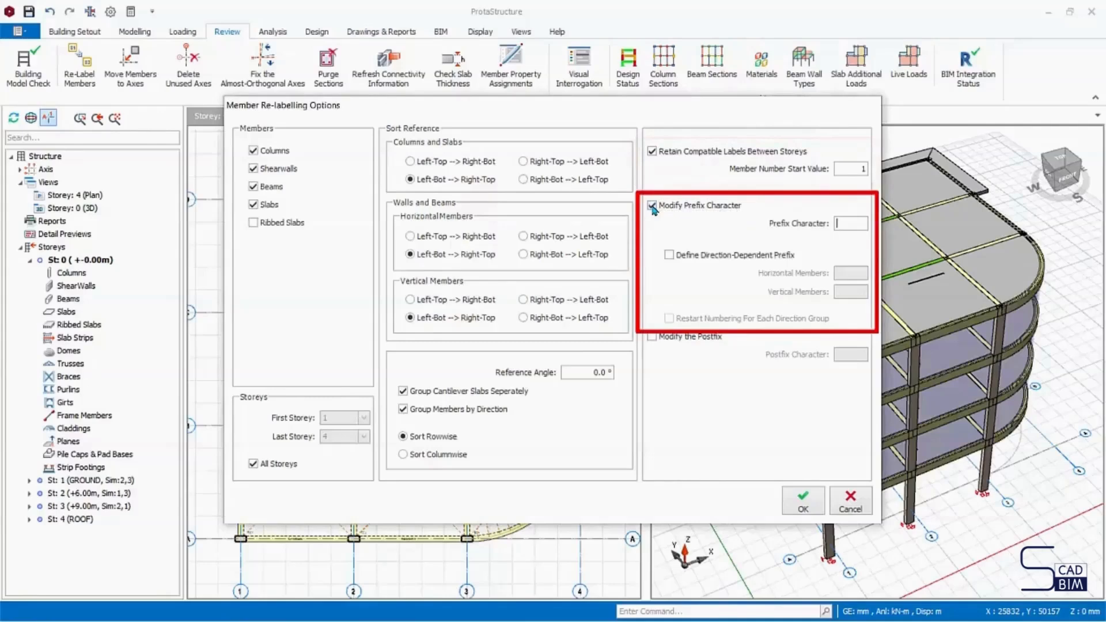
{"action": "type", "text": "P"}
{"action": "left_click", "coordinate": [668, 254]}
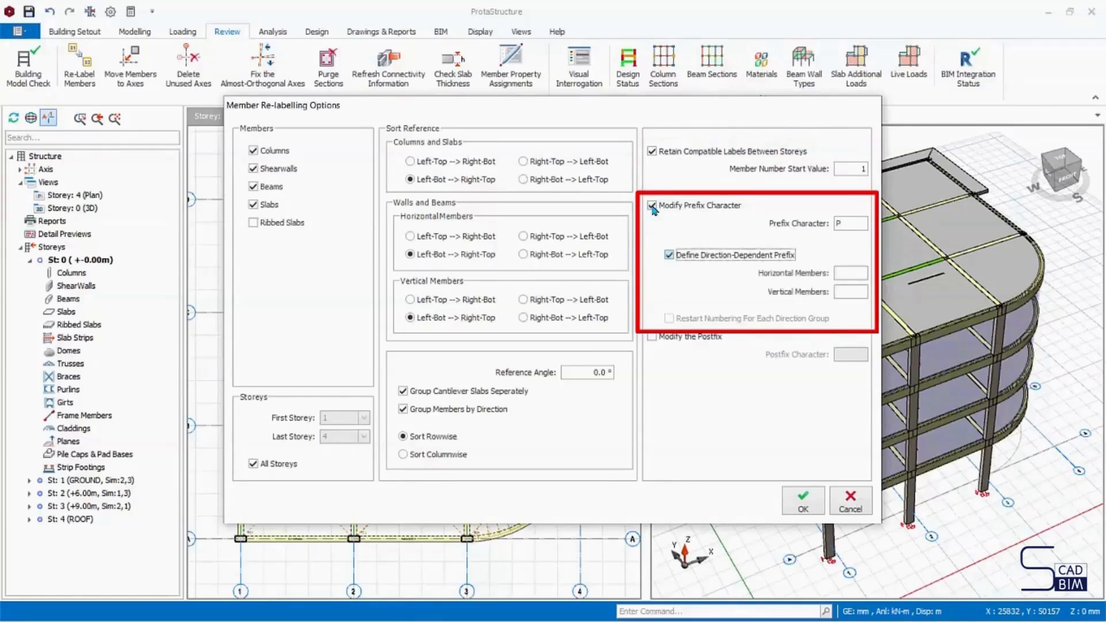
{"action": "key", "text": "Tab"}
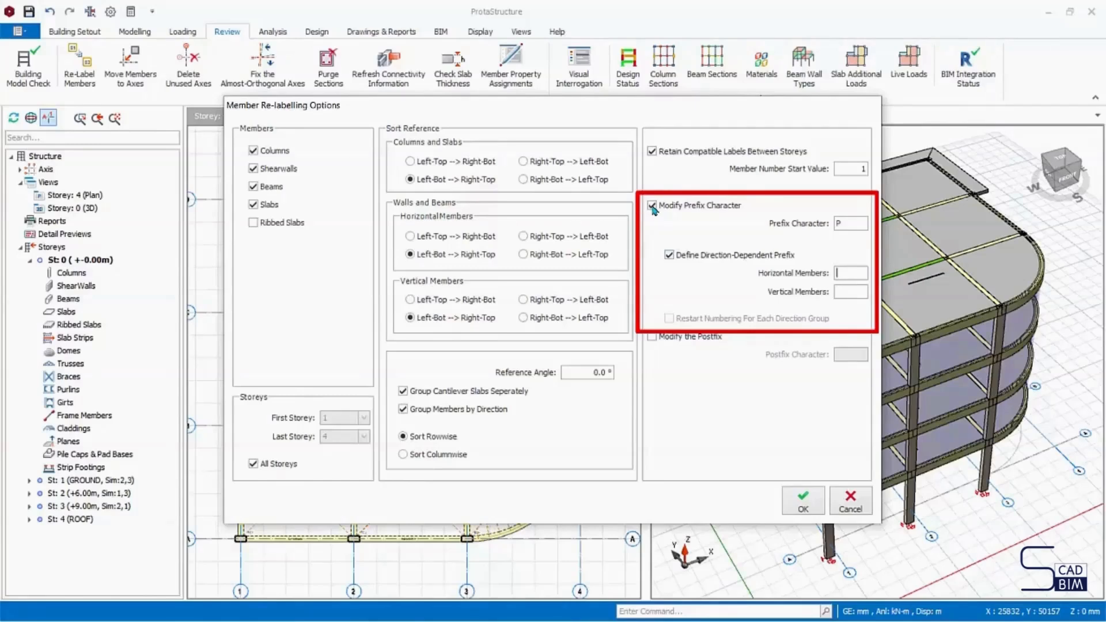
{"action": "type", "text": "H"}
{"action": "key", "text": "Tab"}
{"action": "type", "text": "V"}
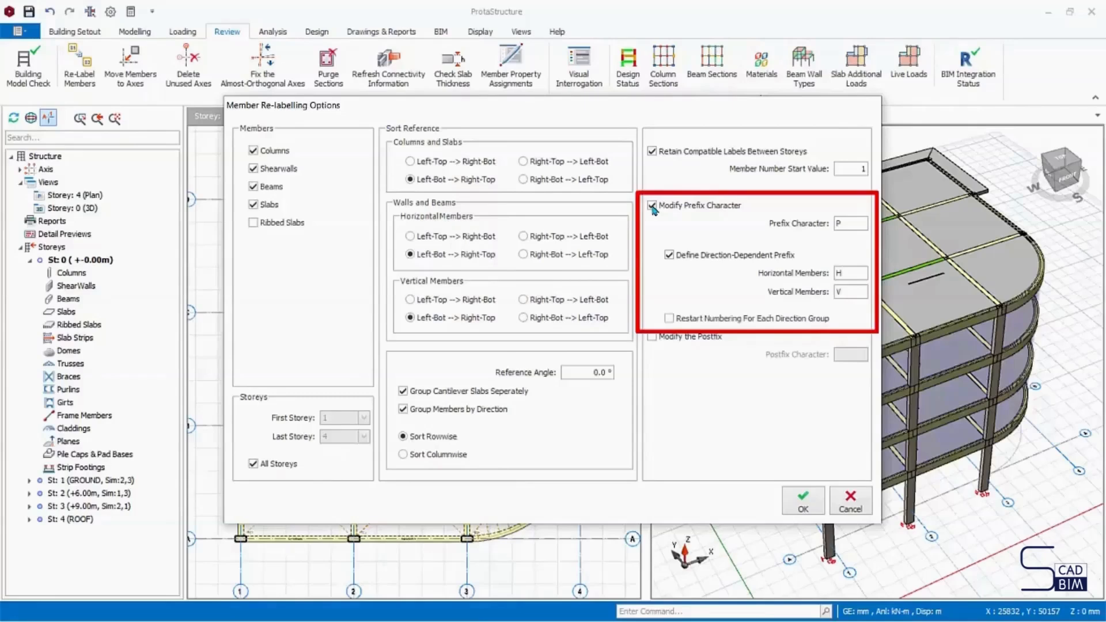
- Restart numbering for each direction group and enable postfix modification with the character A
{"action": "key", "text": "Tab"}
{"action": "key", "text": "Tab"}
{"action": "key", "text": "space"}
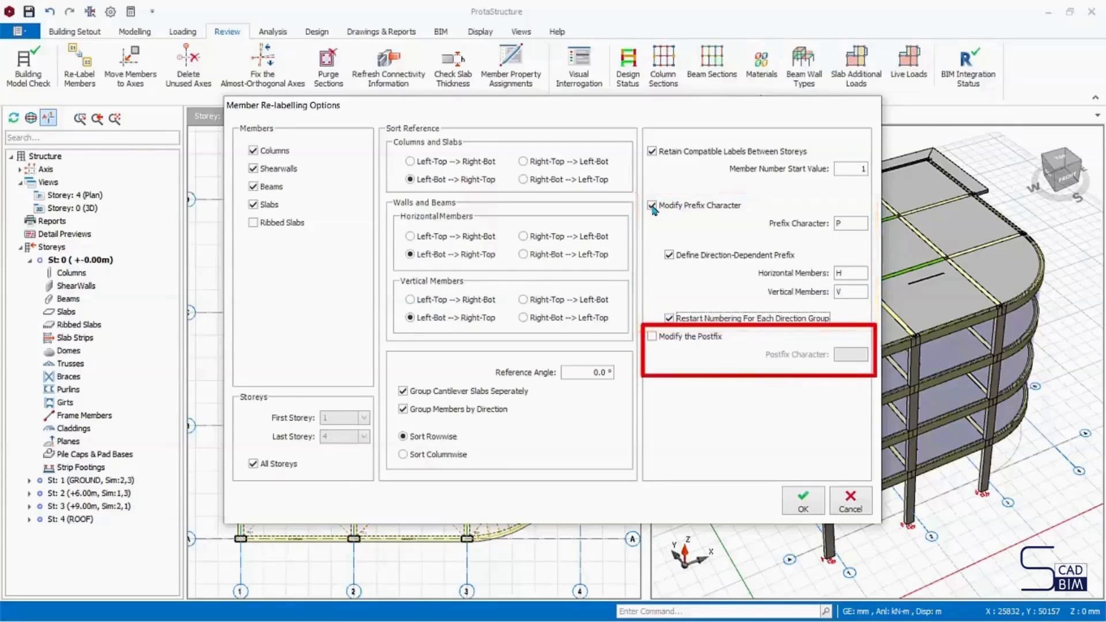
{"action": "left_click", "coordinate": [651, 336]}
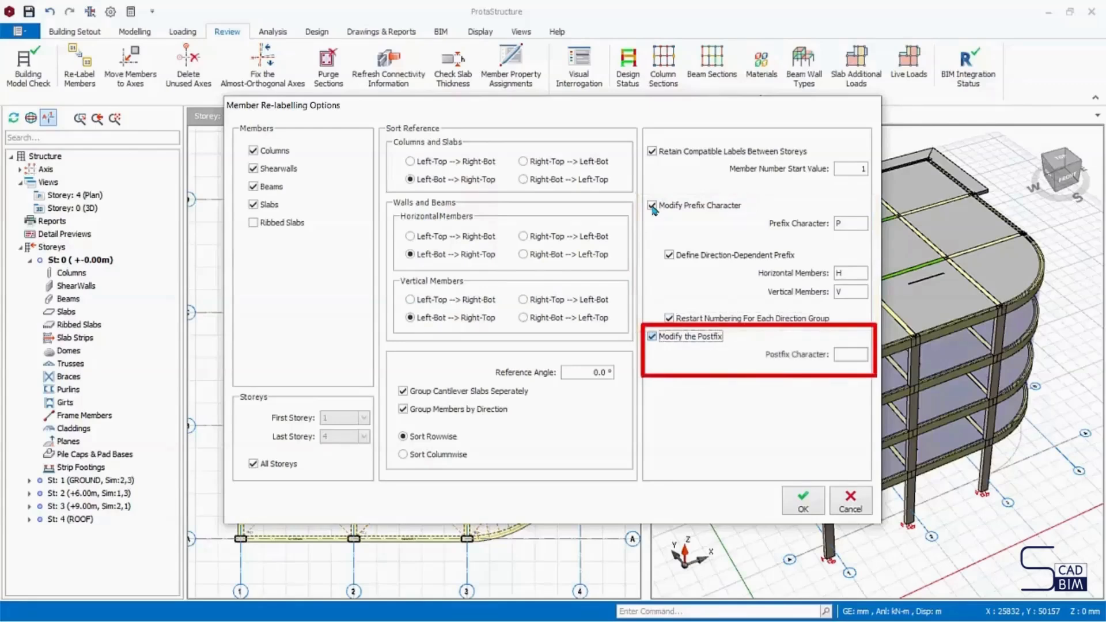
{"action": "key", "text": "Tab"}
{"action": "type", "text": "A"}
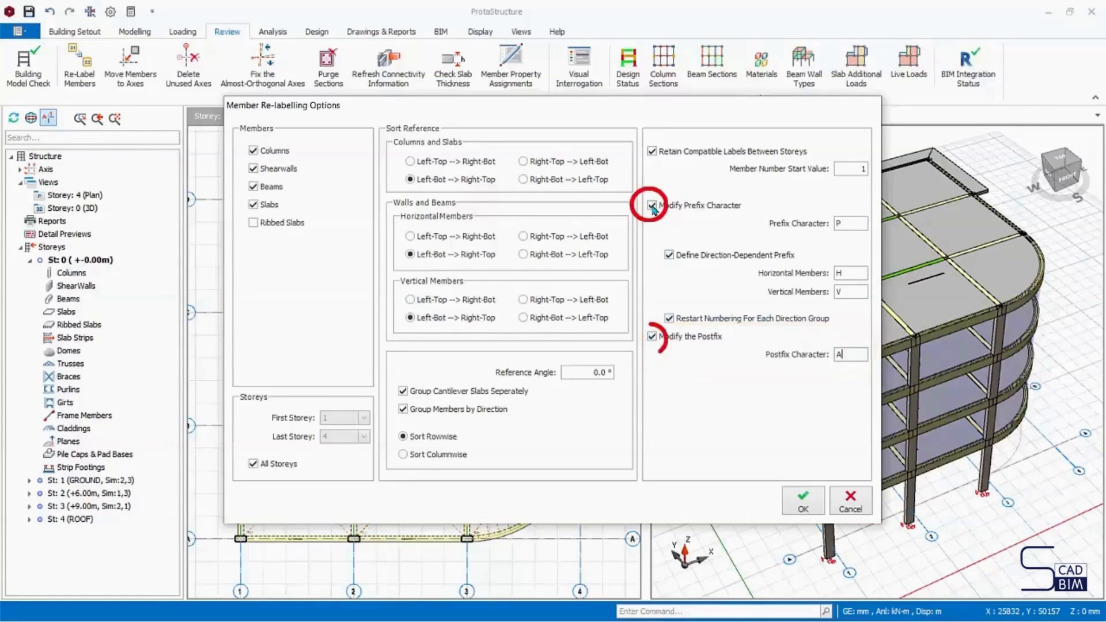
- Turn off the prefix and postfix modifications and apply the member relabelling
{"action": "left_click", "coordinate": [651, 205]}
{"action": "left_click", "coordinate": [651, 336]}
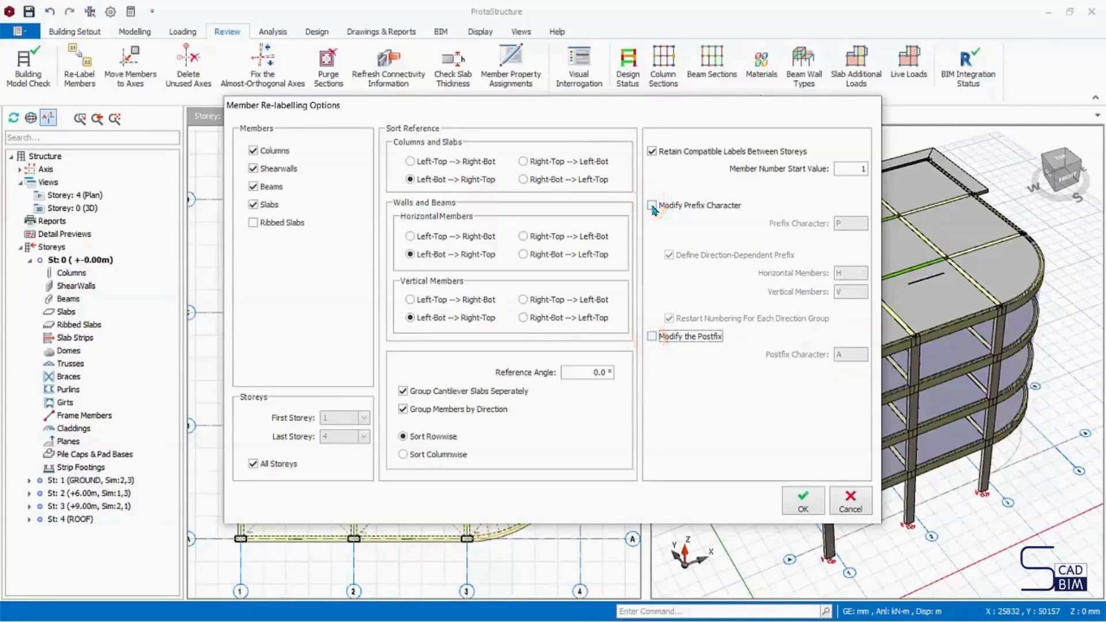
{"action": "left_click", "coordinate": [803, 501]}
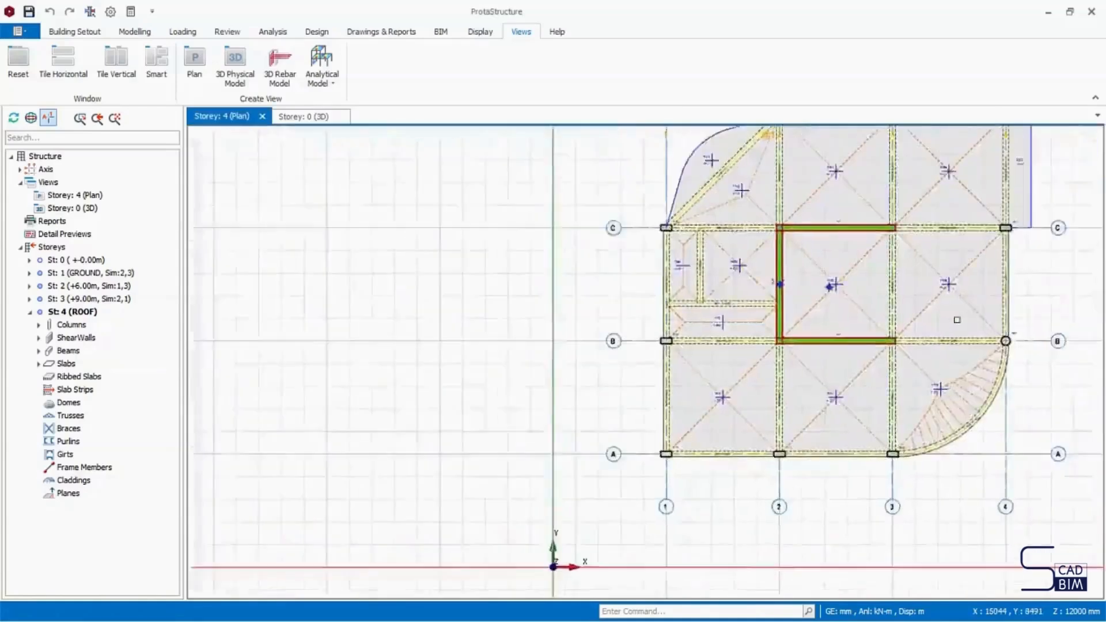
{"action": "middle_click_drag", "start_coordinate": [957, 319], "coordinate": [706, 517]}
{"action": "scroll", "coordinate": [744, 319], "scroll_direction": "up", "scroll_amount": 7}
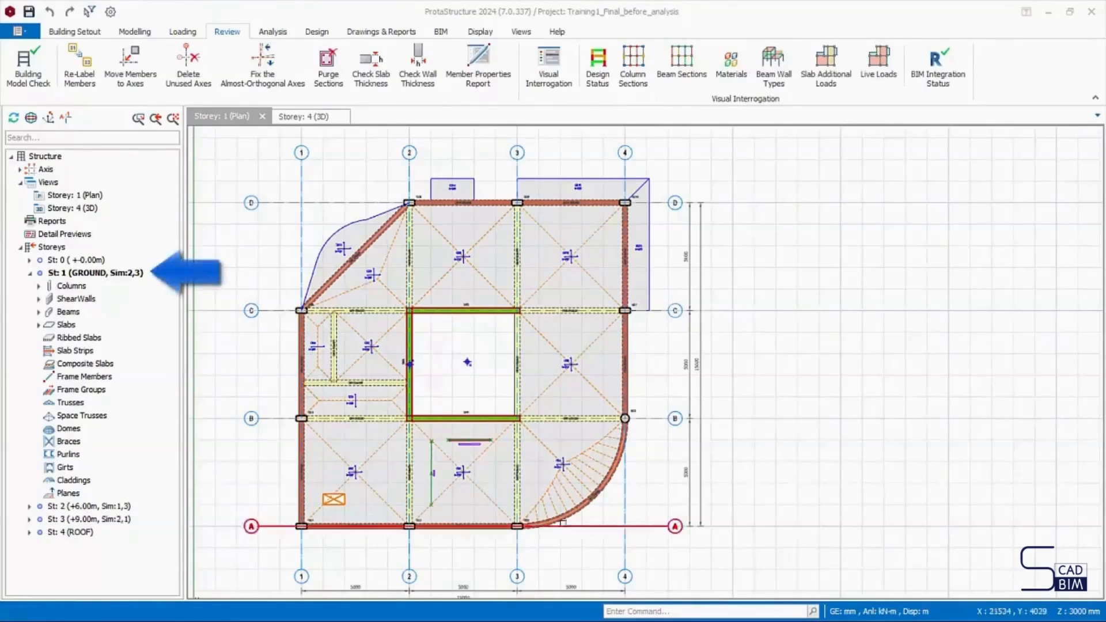
- Select storey St: 1 (GROUND) and open its Visual Interrogation settings, placing the dialog clear of the plan
{"action": "scroll", "coordinate": [525, 489], "scroll_direction": "down", "scroll_amount": 1}
{"action": "middle_click_drag", "start_coordinate": [525, 489], "coordinate": [507, 439]}
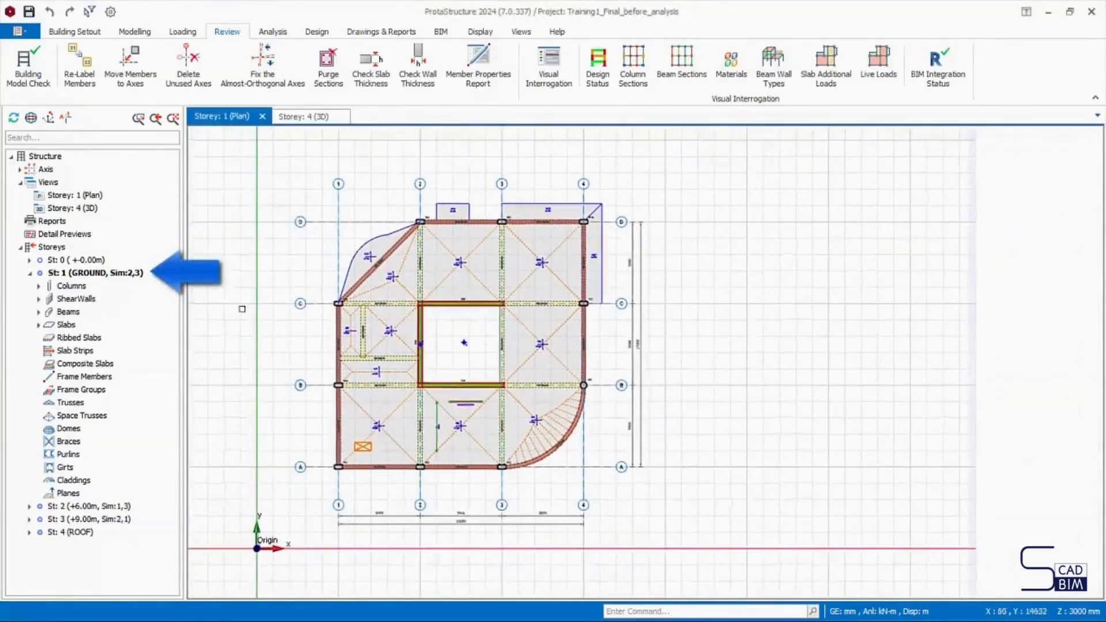
{"action": "left_click", "coordinate": [91, 275]}
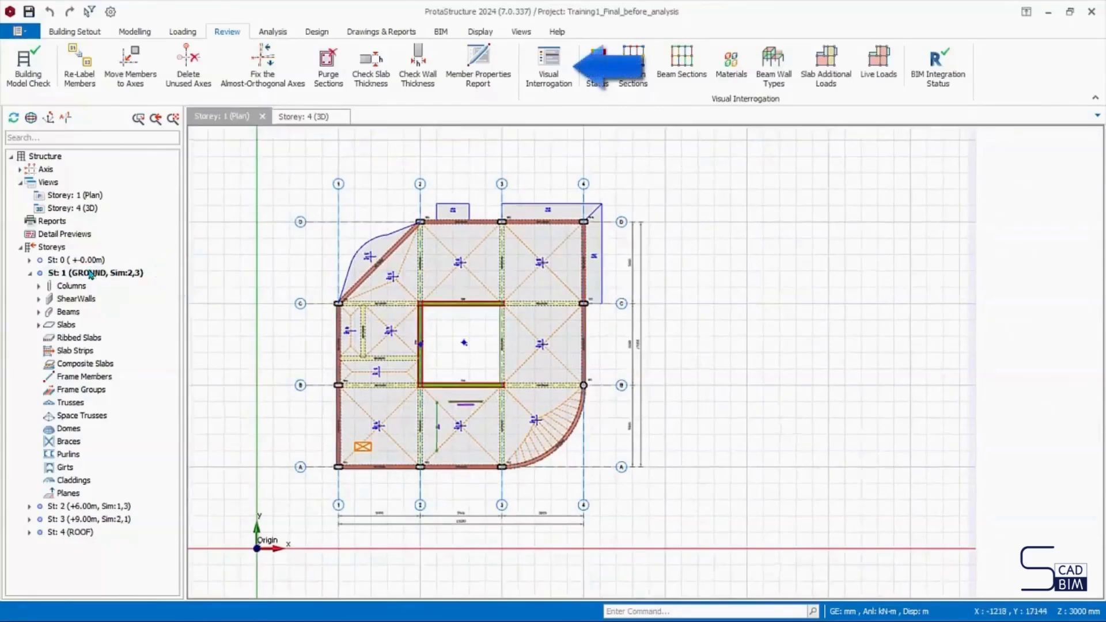
{"action": "left_click", "coordinate": [548, 64]}
{"action": "mouse_move", "coordinate": [501, 138]}
{"action": "left_mouse_down"}
{"action": "mouse_move", "coordinate": [813, 173]}
{"action": "mouse_move", "coordinate": [779, 172]}
{"action": "left_mouse_up"}
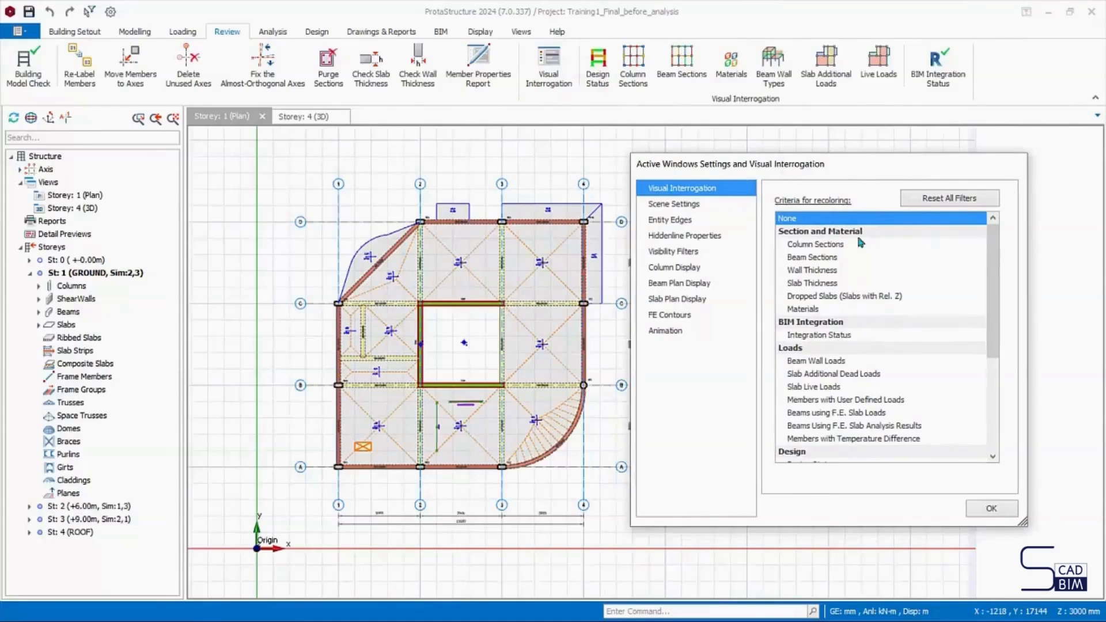
- Review the plan recoloured by column sections, beam sections, wall thickness, slab thickness, dropped slabs and materials
{"action": "left_click", "coordinate": [842, 246]}
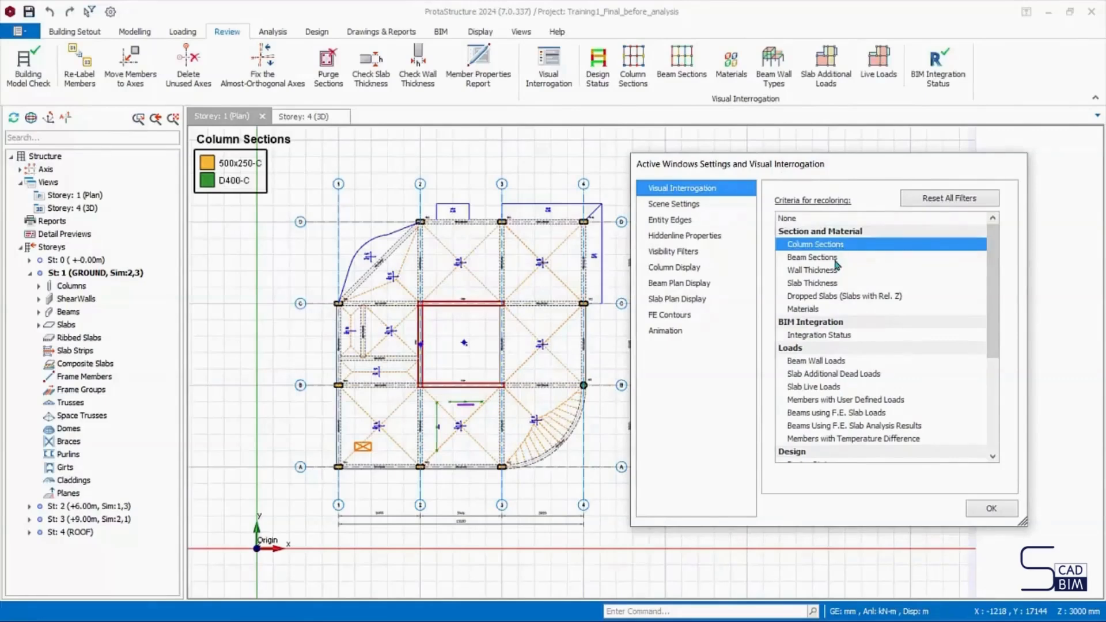
{"action": "left_click", "coordinate": [835, 260]}
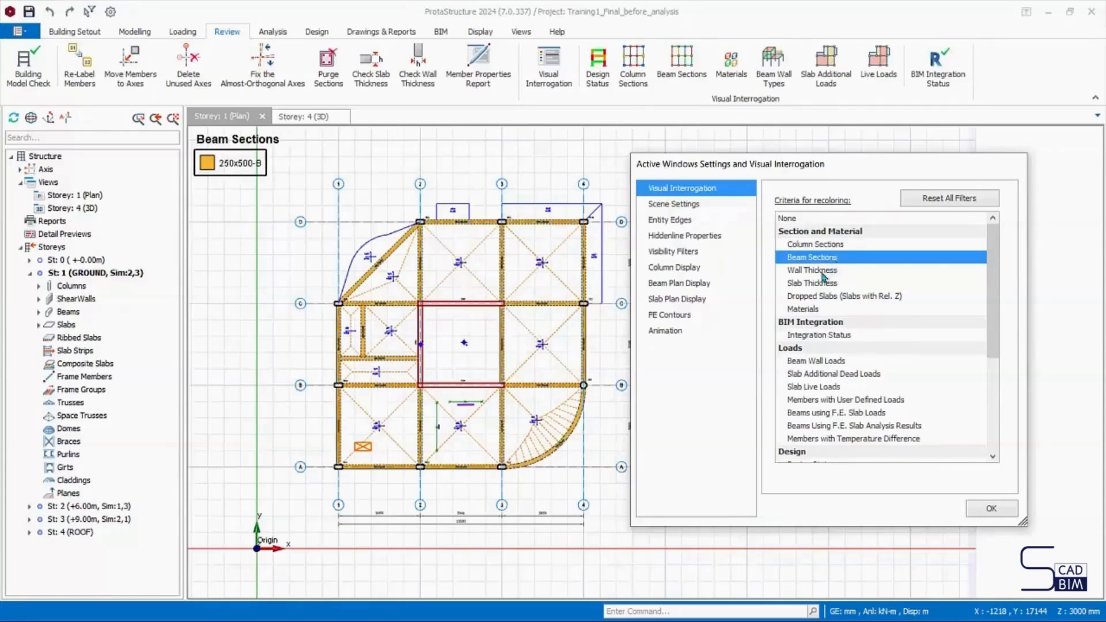
{"action": "left_click", "coordinate": [822, 272]}
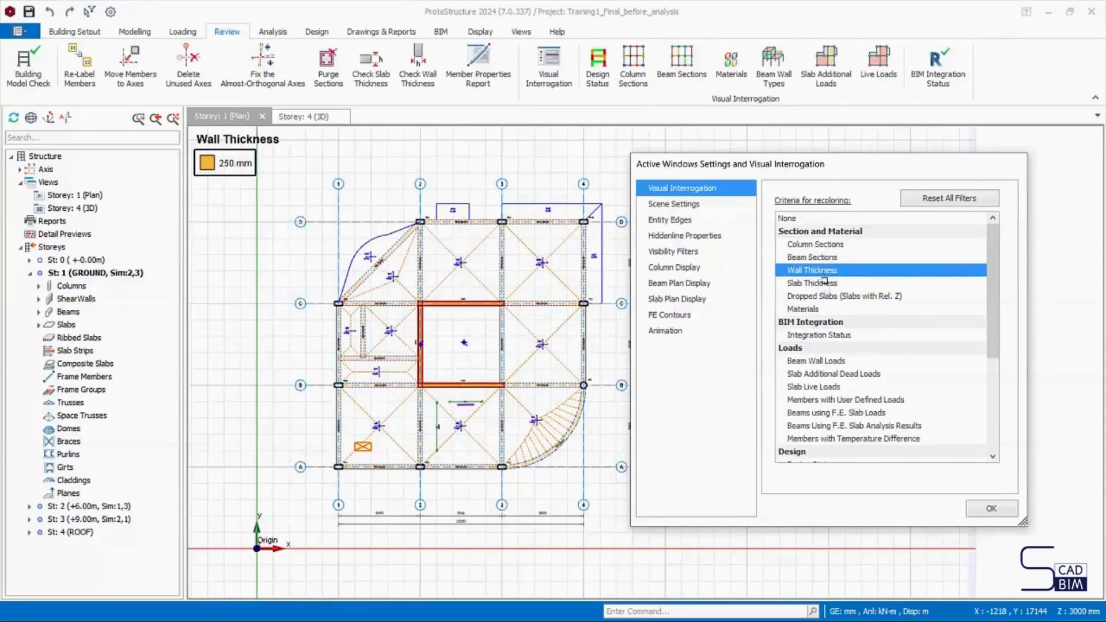
{"action": "left_click", "coordinate": [826, 284]}
{"action": "left_click", "coordinate": [827, 297]}
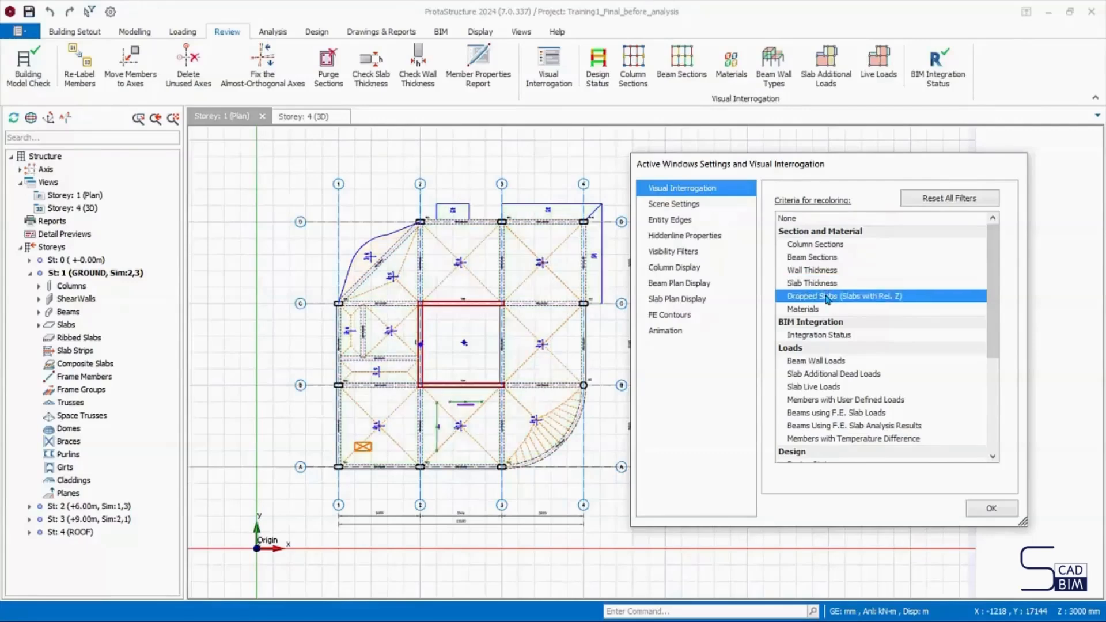
{"action": "left_click", "coordinate": [802, 309]}
- Review the load recolouring criteria from Beam Wall Loads to Beams Using F.E. Slab Analysis Results, and reset recolouring to None
{"action": "left_click", "coordinate": [810, 362]}
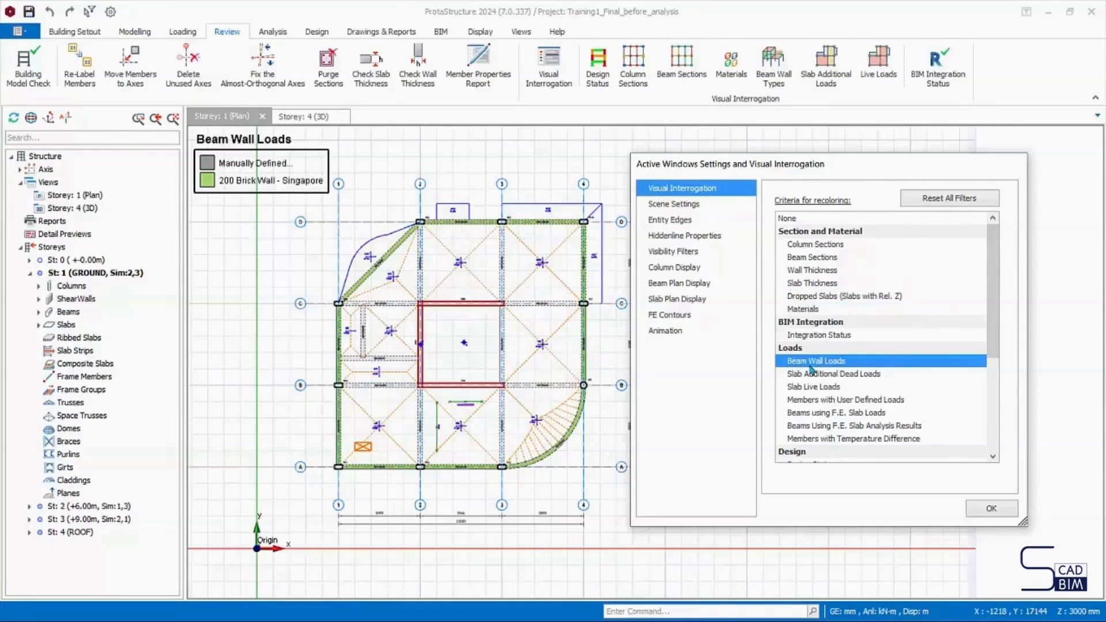
{"action": "left_click", "coordinate": [820, 375]}
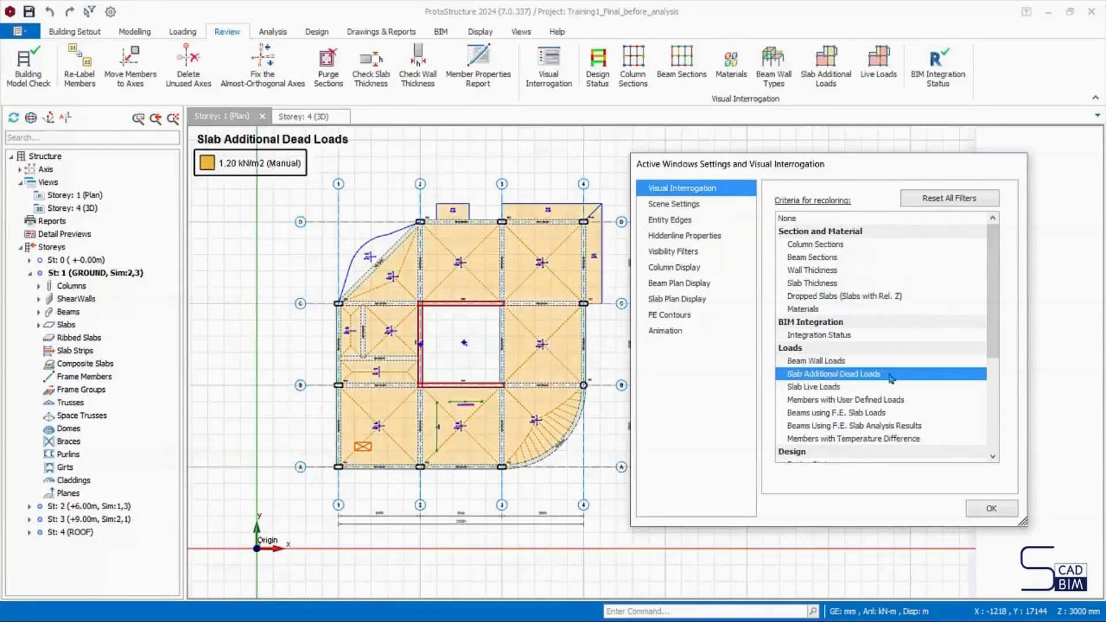
{"action": "left_click", "coordinate": [855, 388]}
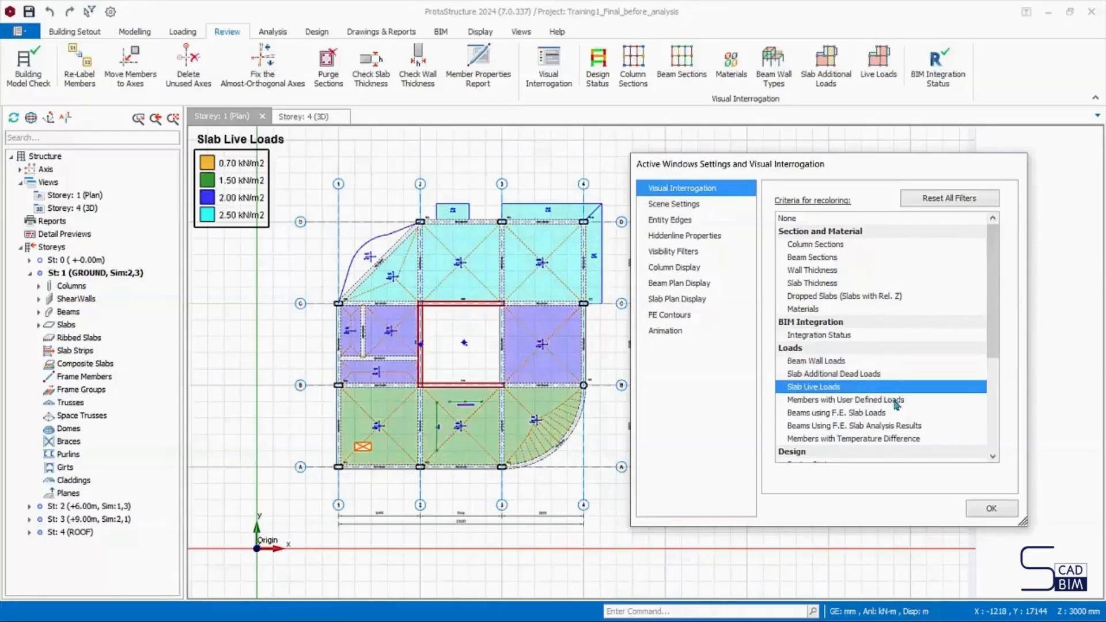
{"action": "left_click", "coordinate": [895, 402]}
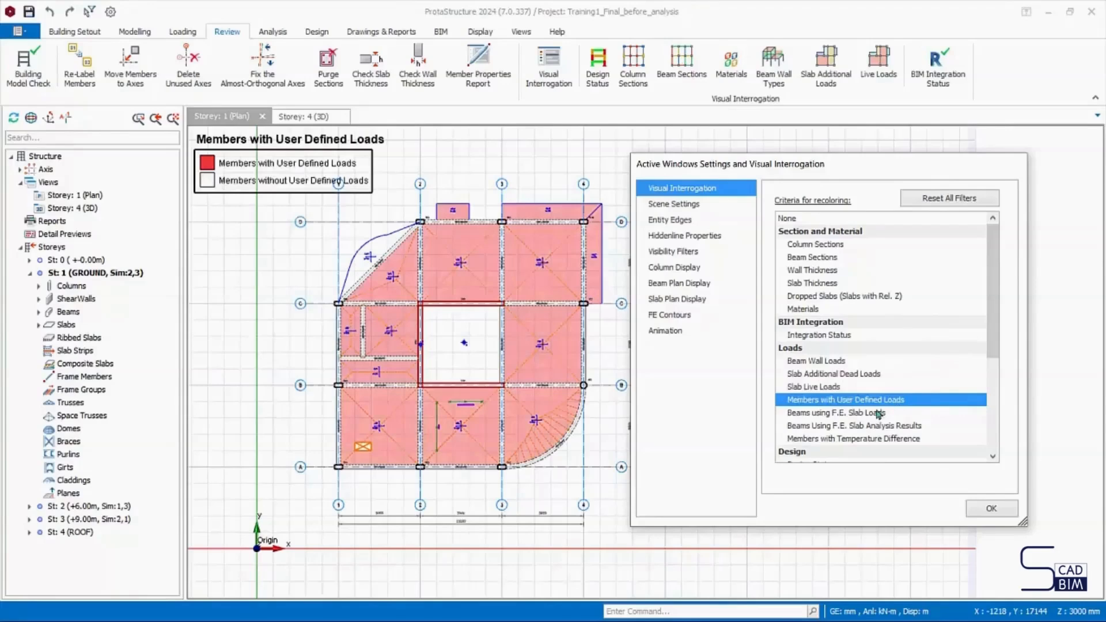
{"action": "left_click", "coordinate": [889, 414]}
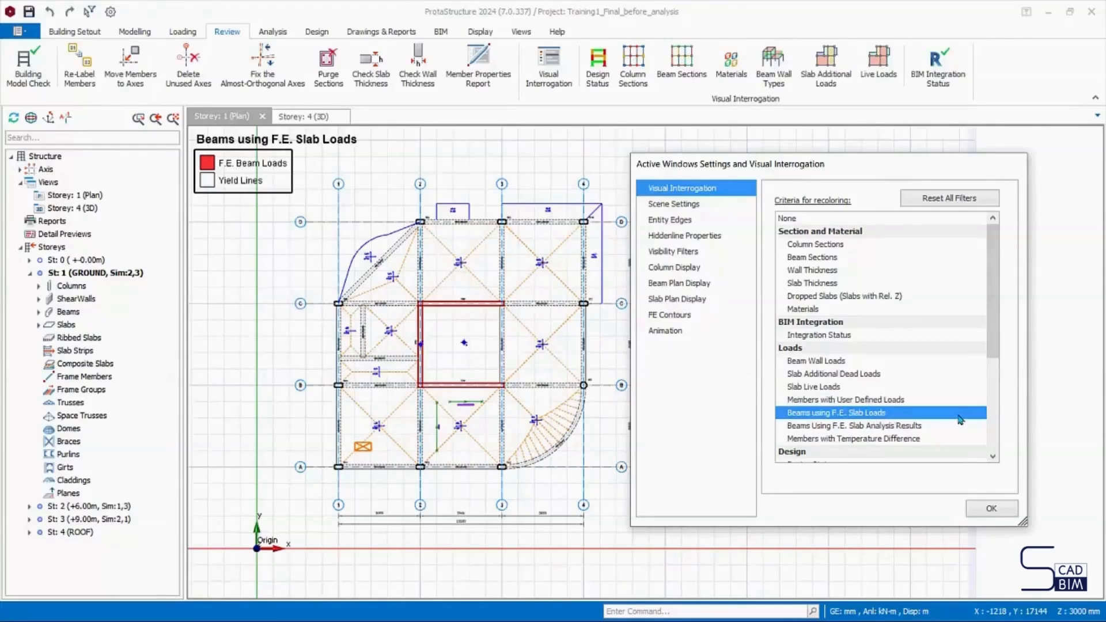
{"action": "left_click", "coordinate": [922, 426]}
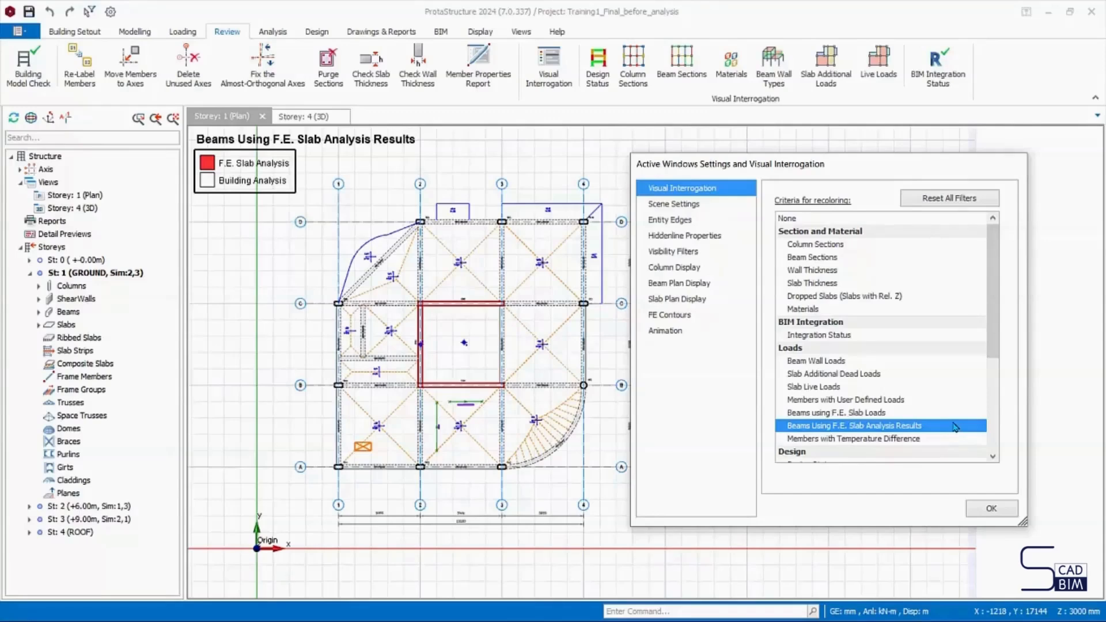
{"action": "left_click_drag", "start_coordinate": [816, 173], "coordinate": [851, 173]}
{"action": "left_click", "coordinate": [835, 219]}
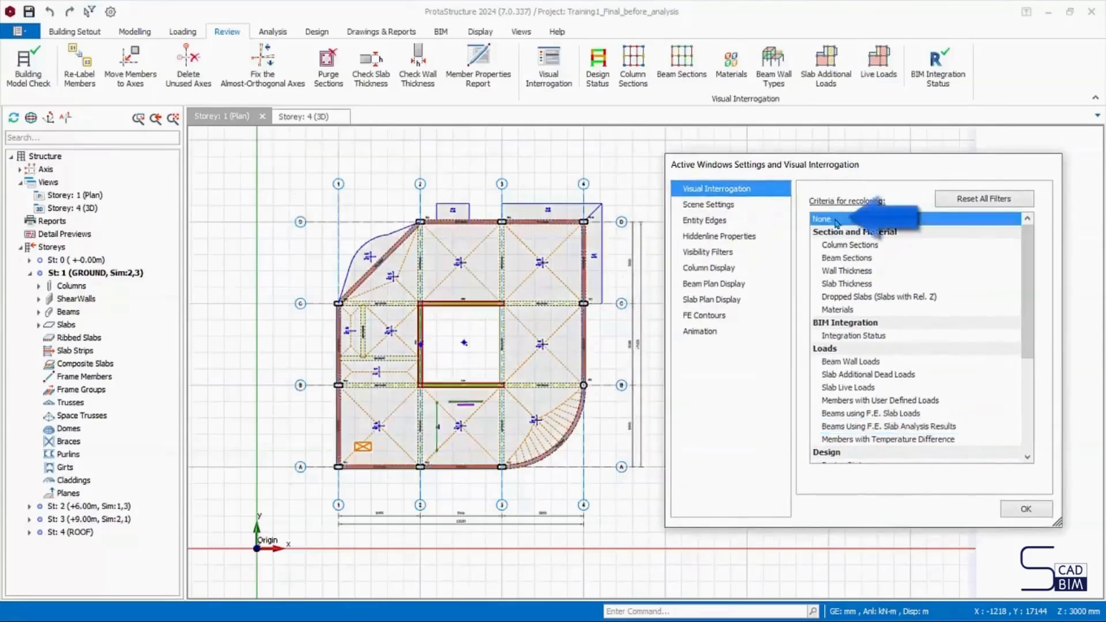
- In the scene settings, turn the compass on and off again, and hide the coordinate axis
{"action": "left_click", "coordinate": [713, 211]}
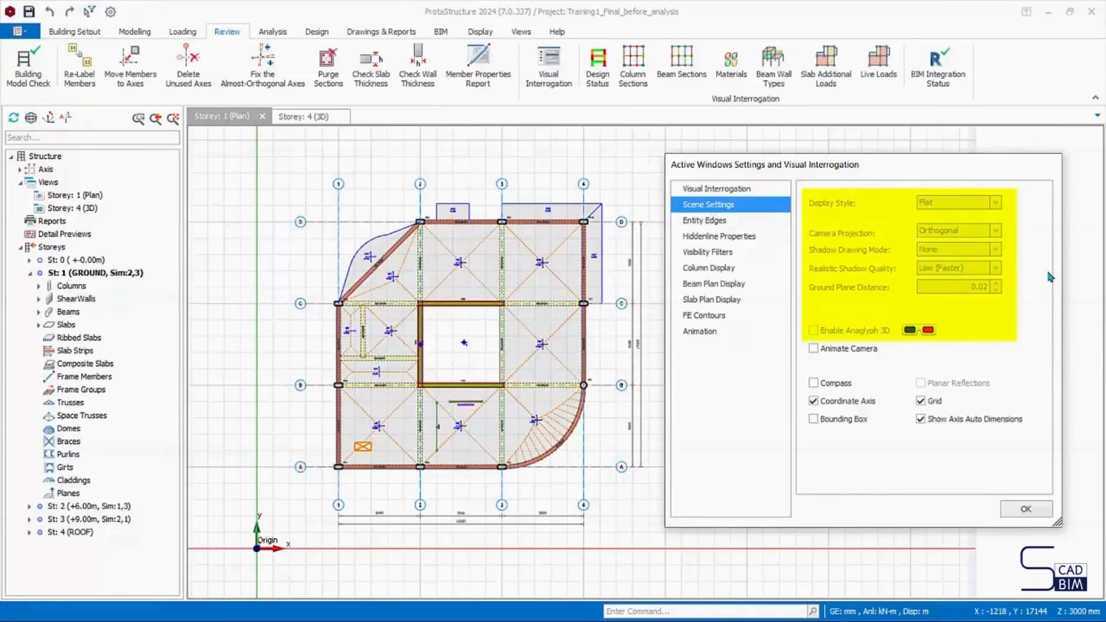
{"action": "left_click", "coordinate": [814, 383]}
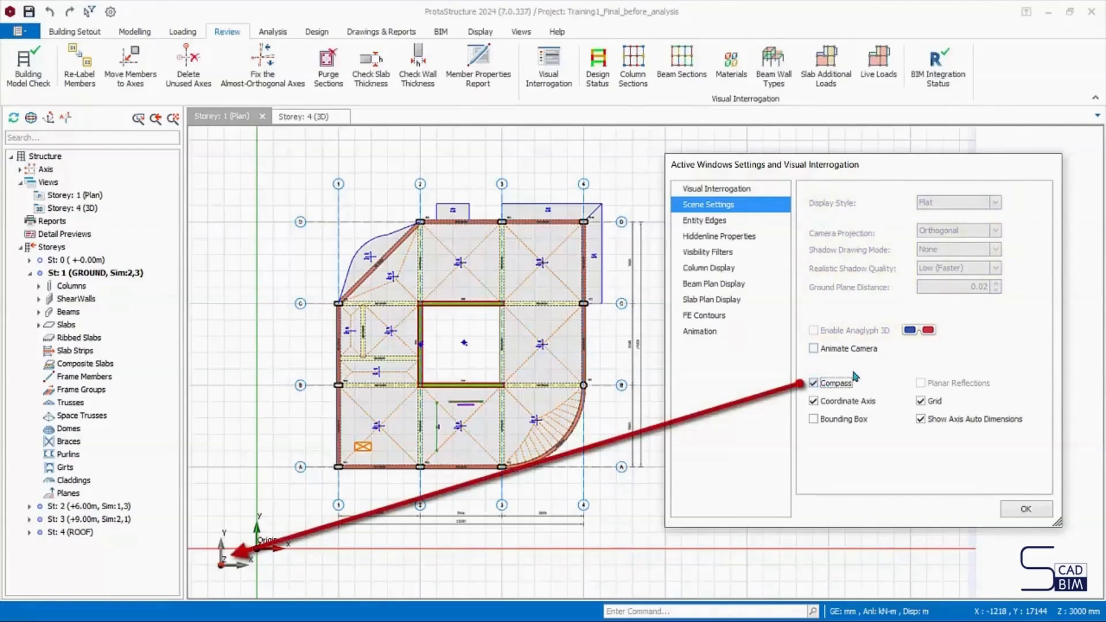
{"action": "left_click", "coordinate": [817, 384]}
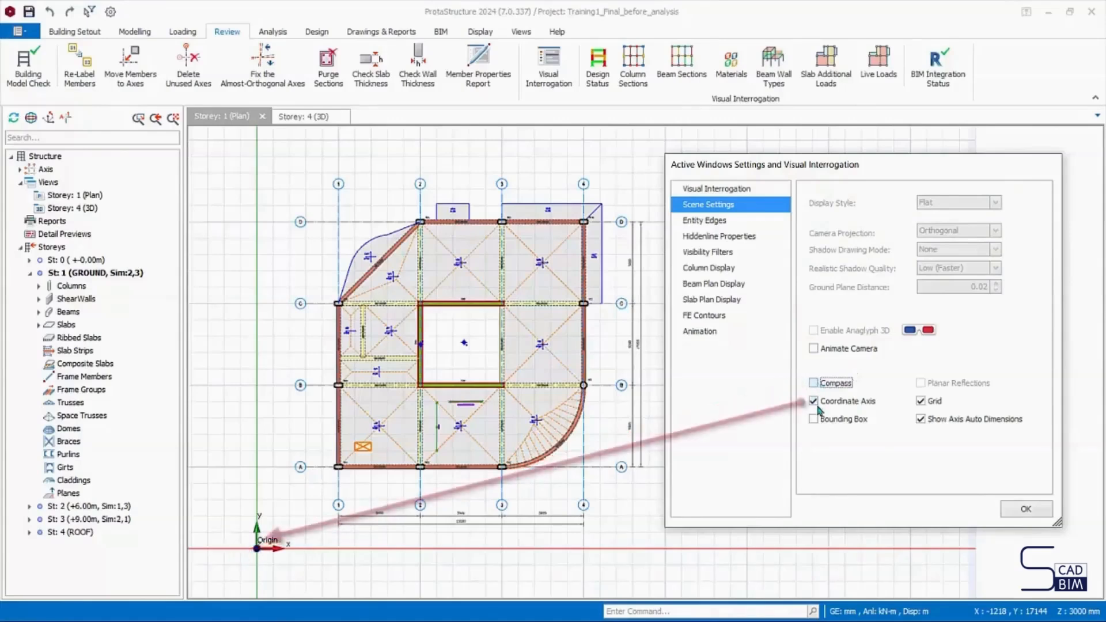
{"action": "left_click", "coordinate": [813, 400]}
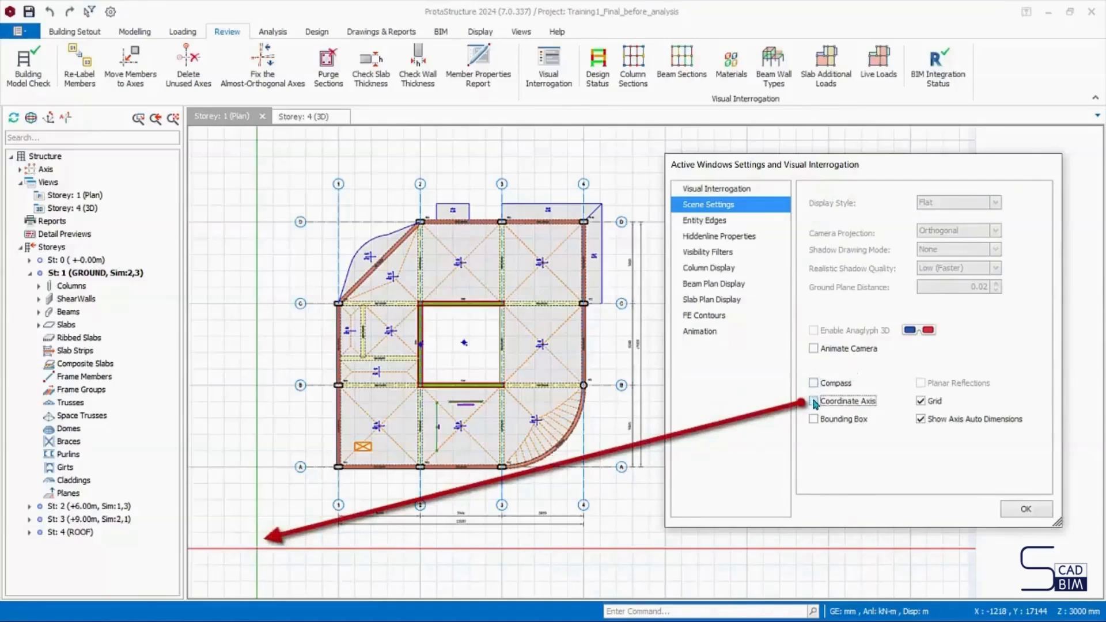
- Show the coordinate axis again in the scene settings, and turn the grid off and back on
{"action": "left_click", "coordinate": [813, 402]}
{"action": "left_click", "coordinate": [924, 403]}
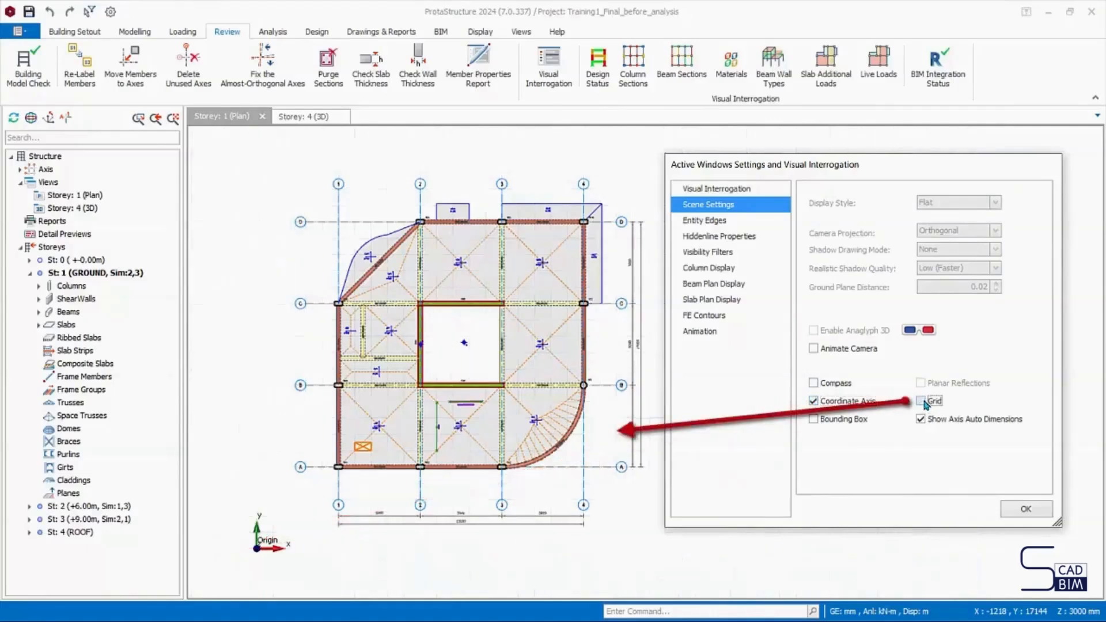
{"action": "left_click", "coordinate": [923, 402]}
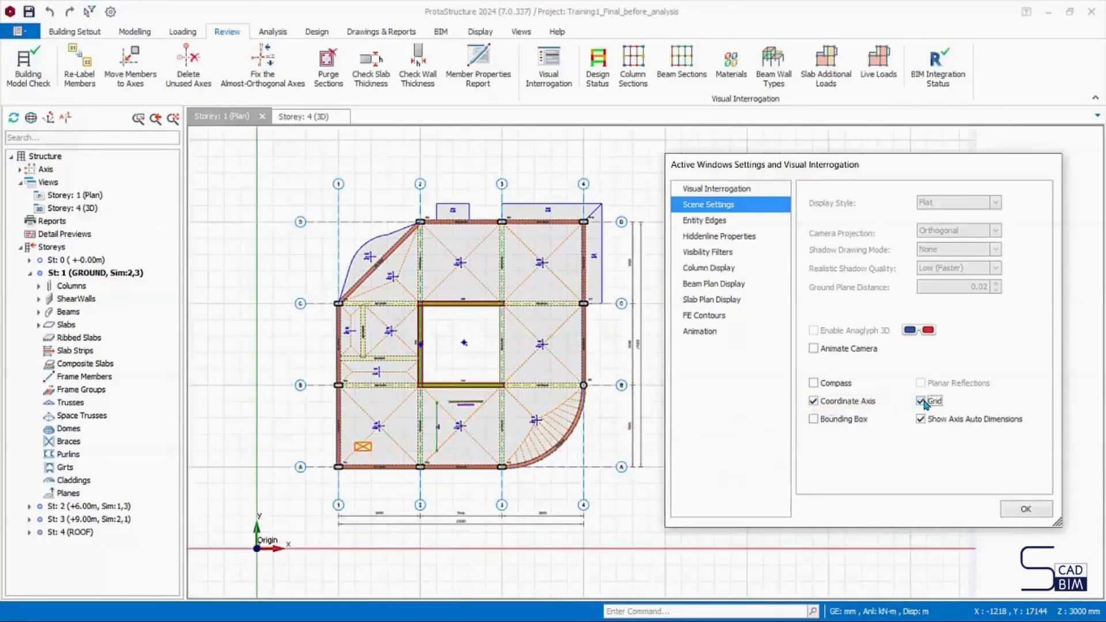
- Hide the axis auto dimensions, and turn the bounding box on and off again with the dialog moved clear of its label
{"action": "left_click", "coordinate": [921, 419]}
{"action": "left_click", "coordinate": [813, 420]}
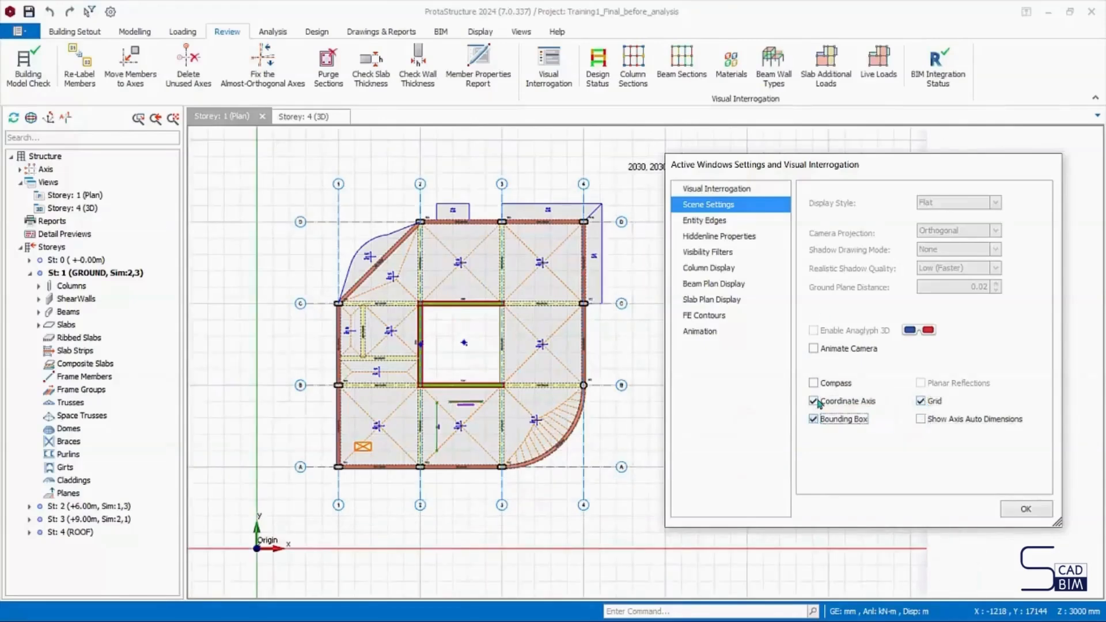
{"action": "left_click_drag", "start_coordinate": [826, 170], "coordinate": [832, 201]}
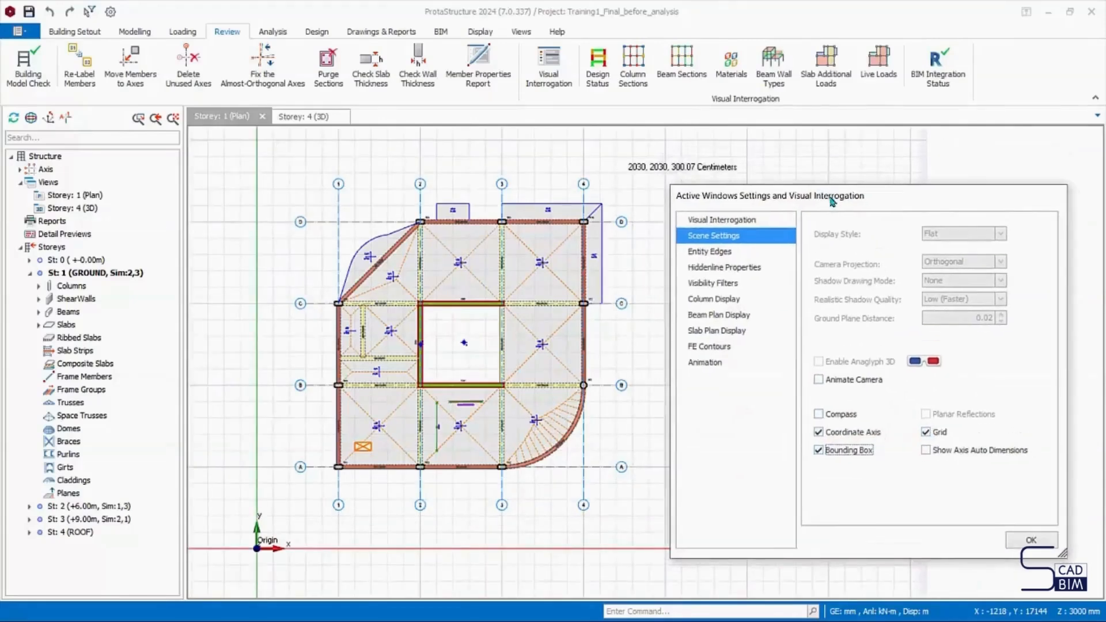
{"action": "left_click", "coordinate": [818, 450]}
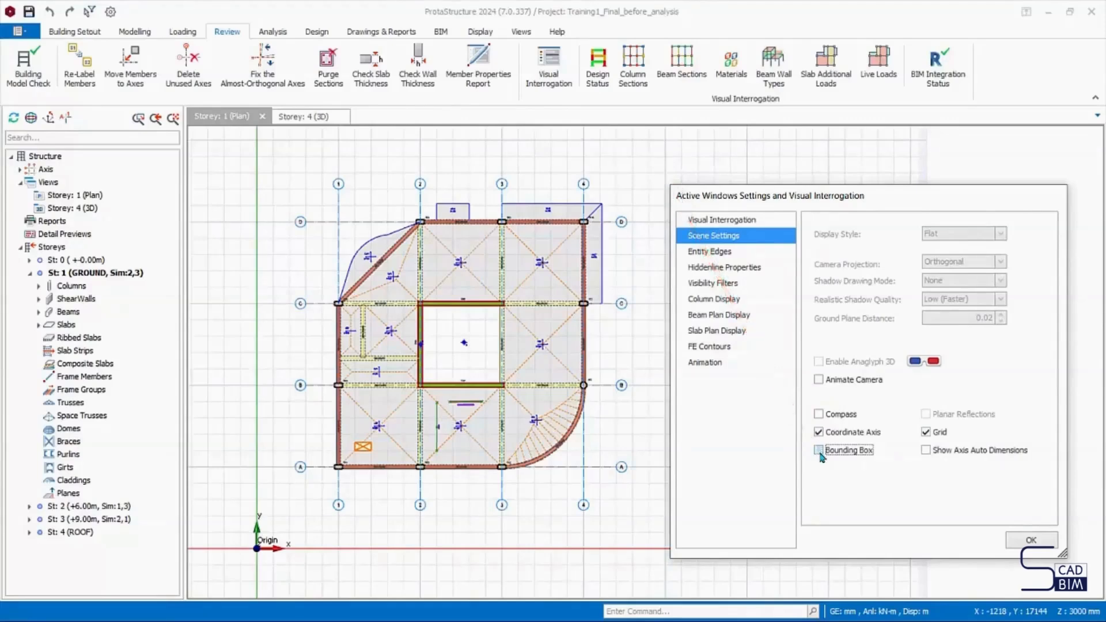
- Review the Entity Edges and Hiddenline Properties settings and the Frame Axis and Member Type choices of the visibility filters
{"action": "left_click", "coordinate": [716, 252]}
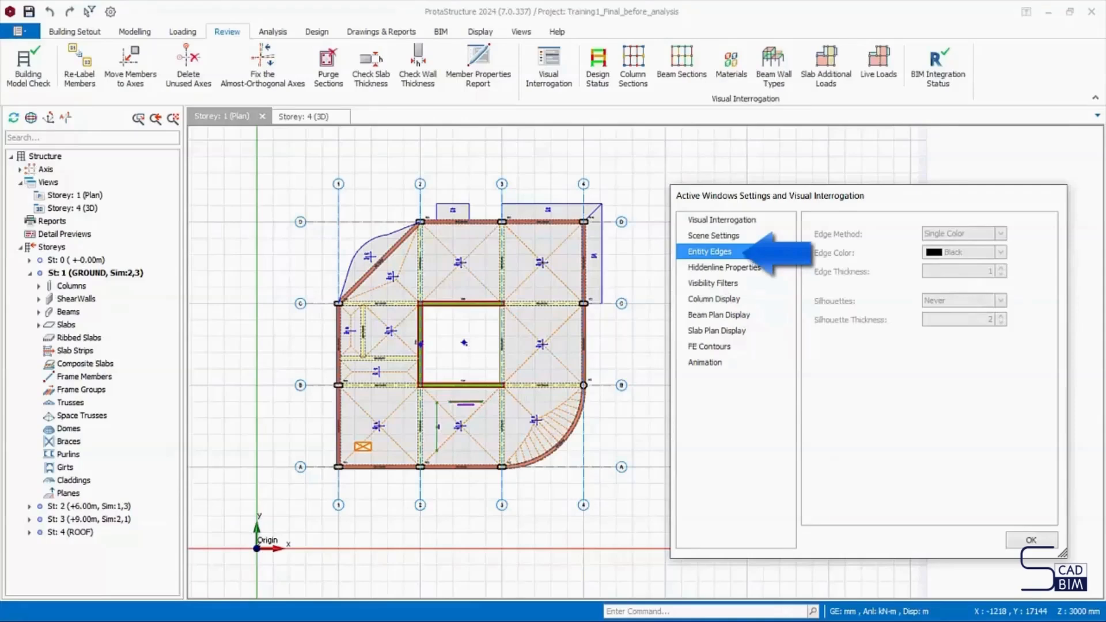
{"action": "left_click", "coordinate": [753, 271]}
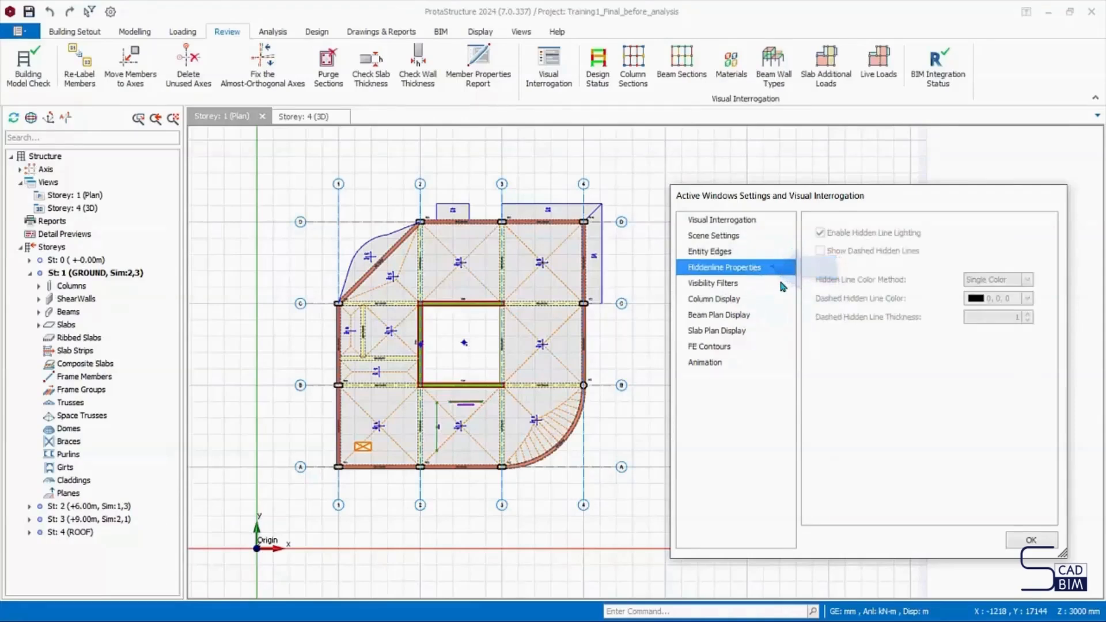
{"action": "left_click", "coordinate": [695, 288]}
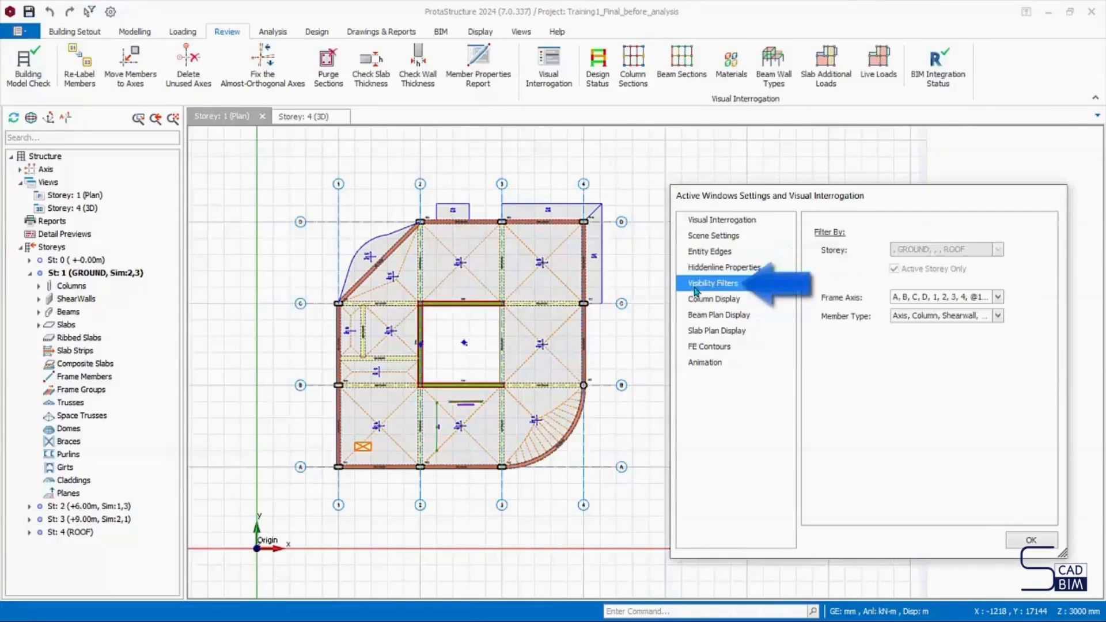
{"action": "left_click", "coordinate": [997, 297]}
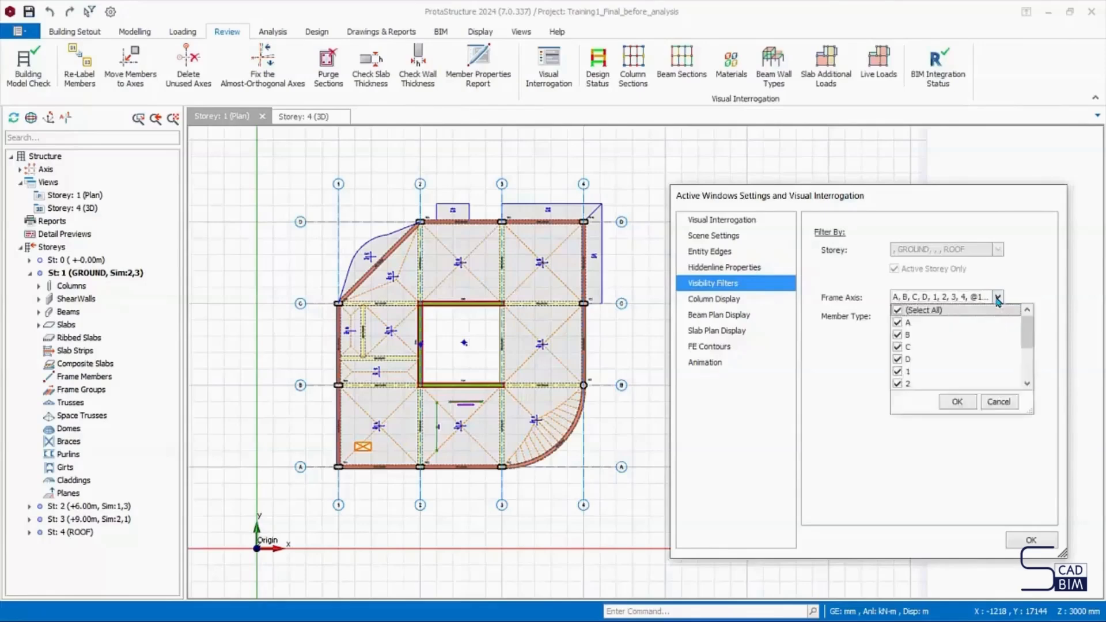
{"action": "left_click", "coordinate": [997, 298]}
{"action": "left_click", "coordinate": [999, 317]}
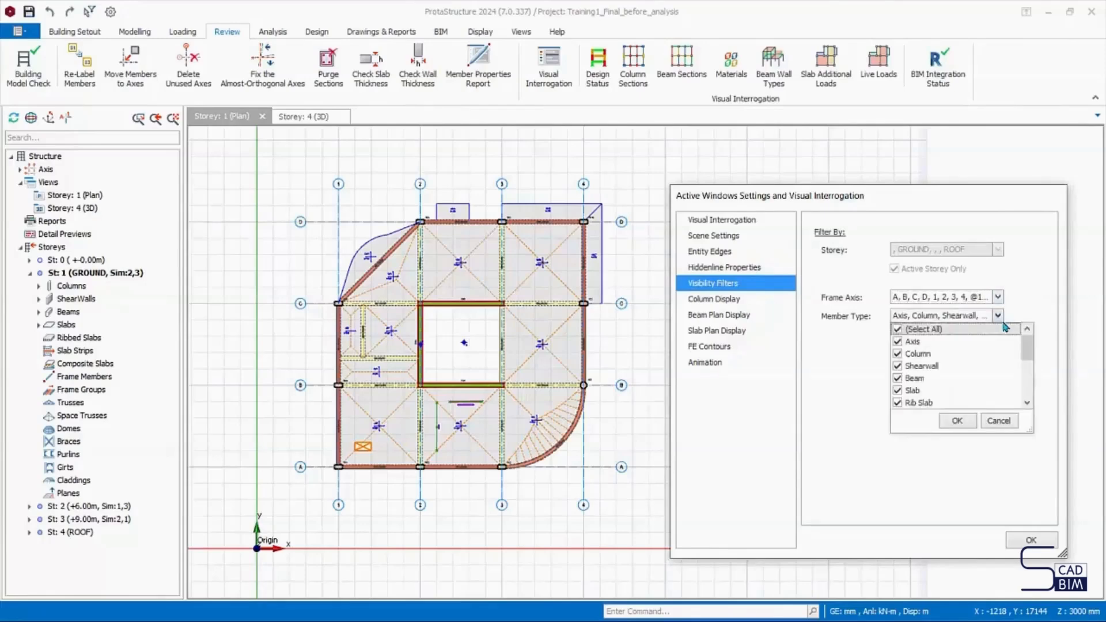
- Enable Axial Load in the column display settings and browse the available loadings without choosing one
{"action": "left_click", "coordinate": [712, 301]}
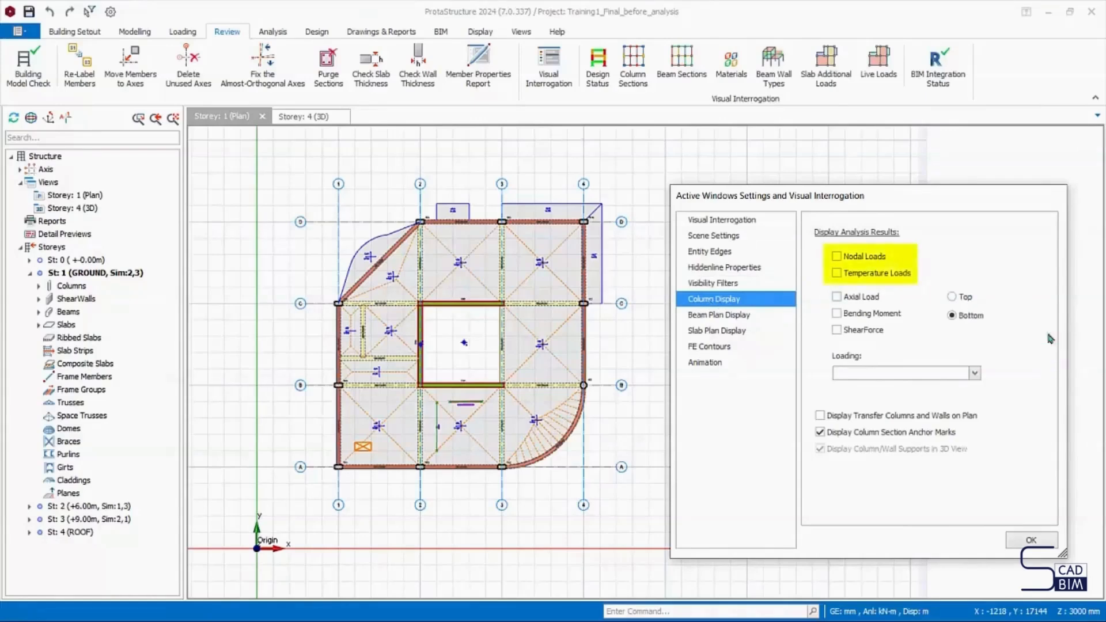
{"action": "left_click", "coordinate": [836, 297]}
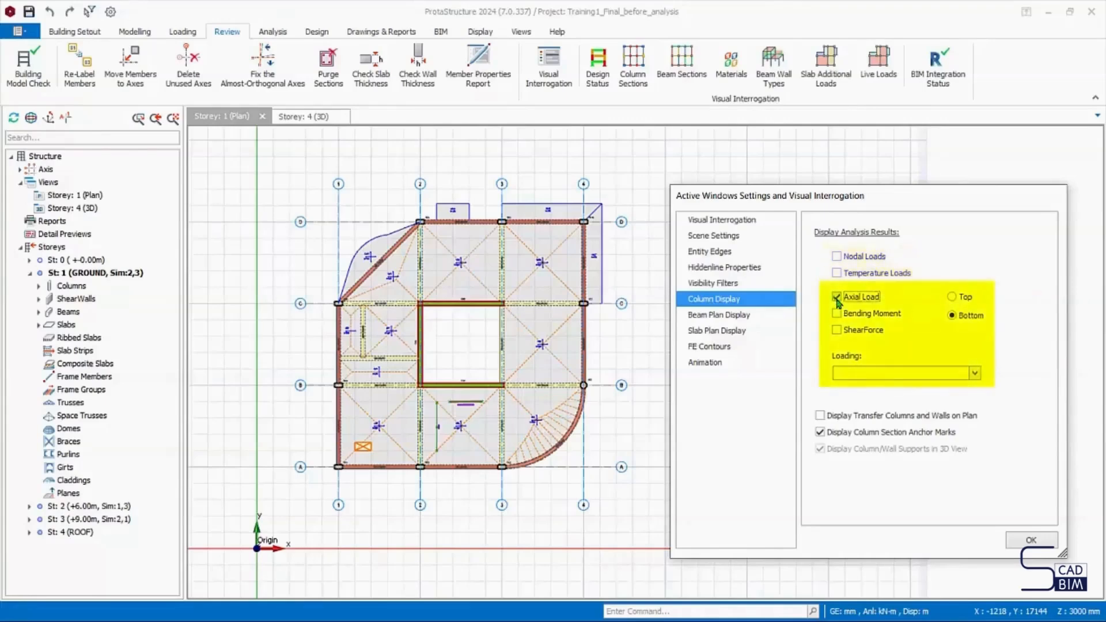
{"action": "left_click", "coordinate": [975, 374]}
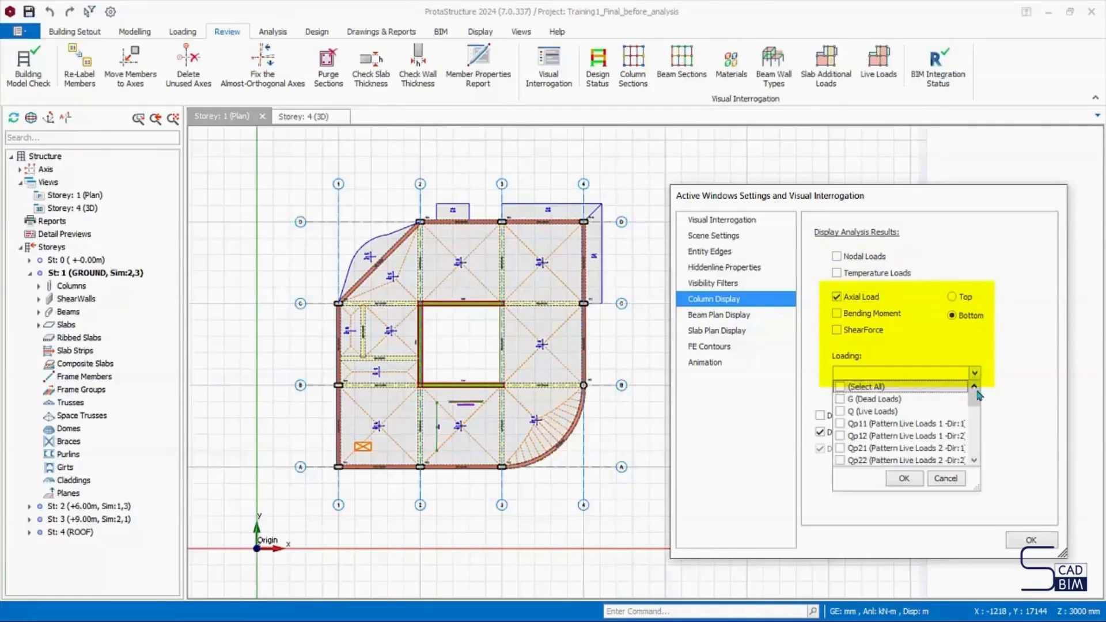
{"action": "left_click_drag", "start_coordinate": [973, 399], "coordinate": [982, 436]}
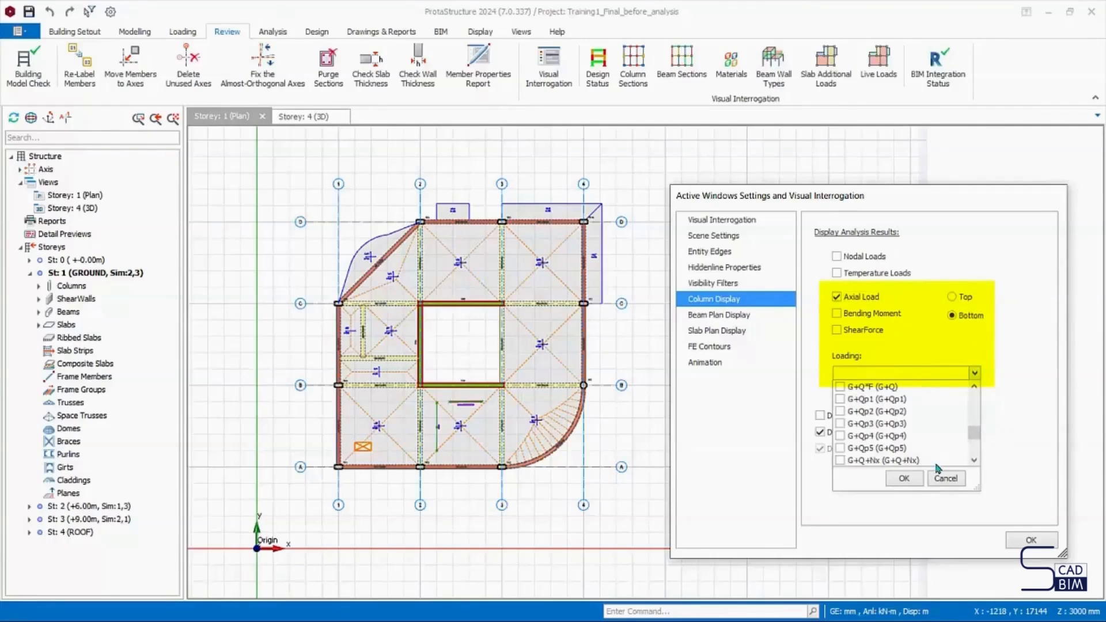
{"action": "left_click", "coordinate": [955, 480]}
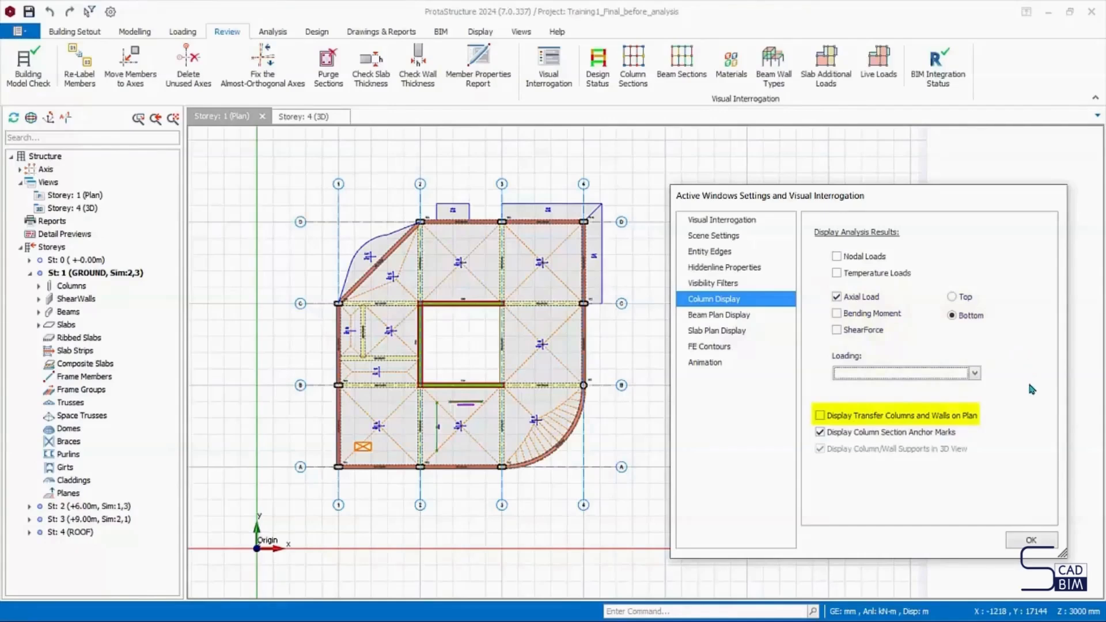
- In the beam plan display settings, show the partition wall label, load value and height on the plan, and hide all three again
{"action": "left_click", "coordinate": [713, 315]}
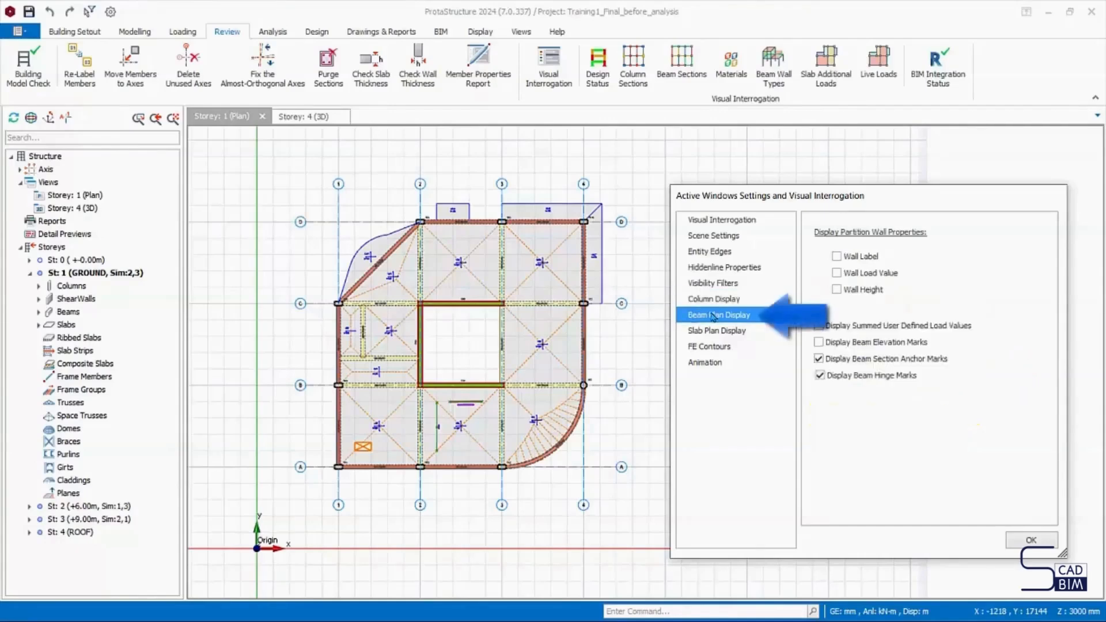
{"action": "left_click", "coordinate": [837, 257]}
{"action": "left_click", "coordinate": [838, 274]}
{"action": "left_click", "coordinate": [841, 290]}
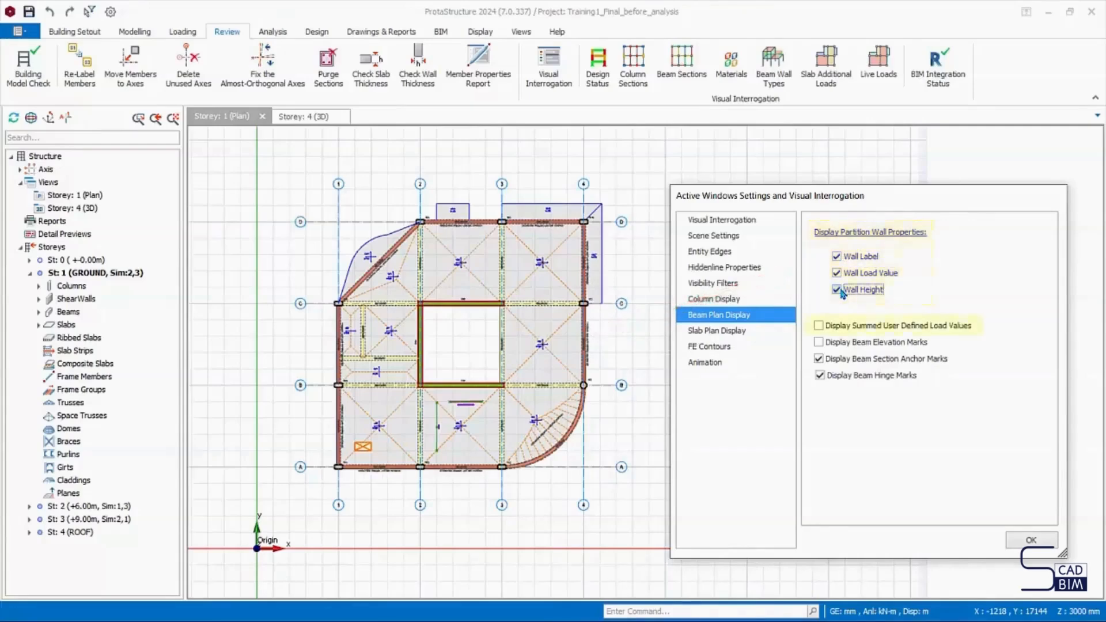
{"action": "left_click", "coordinate": [840, 290]}
{"action": "left_click", "coordinate": [838, 273]}
{"action": "left_click", "coordinate": [837, 257]}
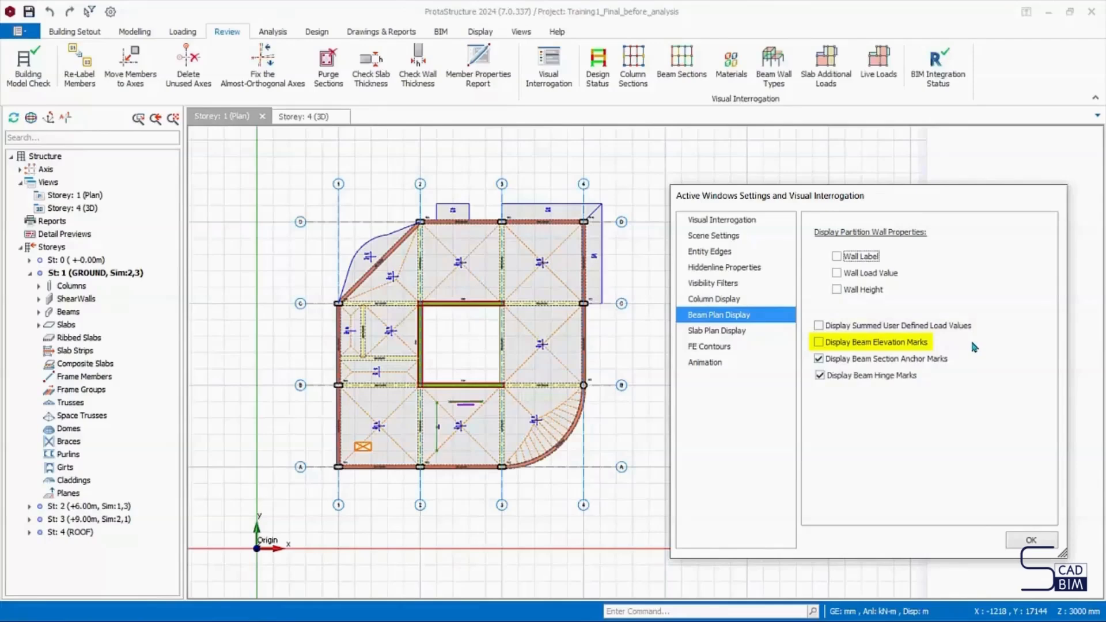
- Display slab direction indicators and permanent and live load values, apply the settings, and inspect the slab labels near axes D and 4
{"action": "left_click", "coordinate": [717, 330]}
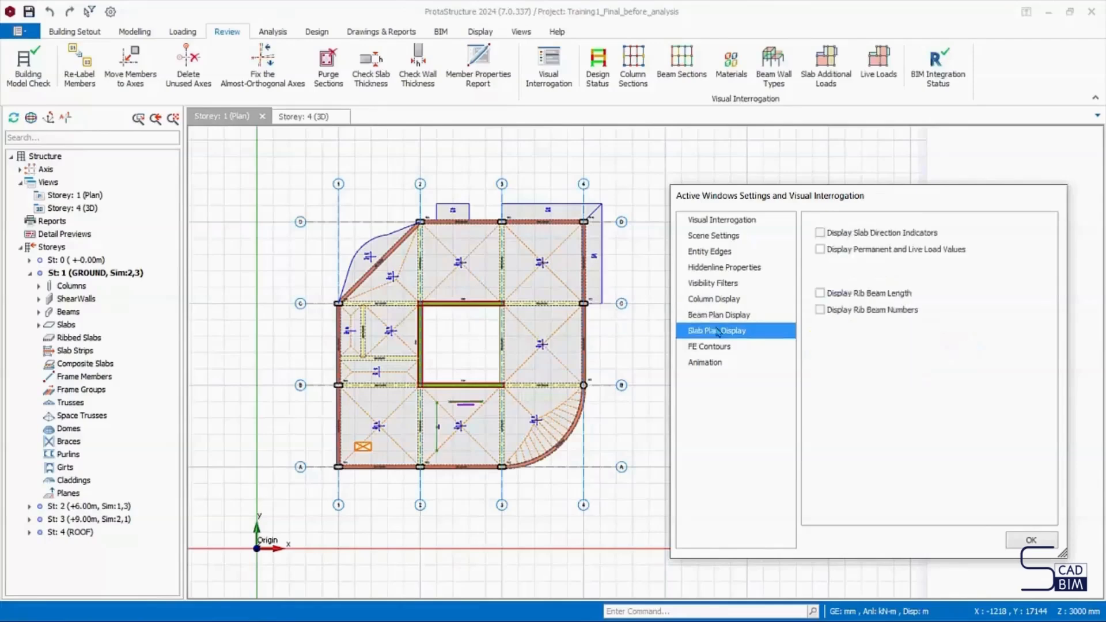
{"action": "left_click", "coordinate": [820, 233]}
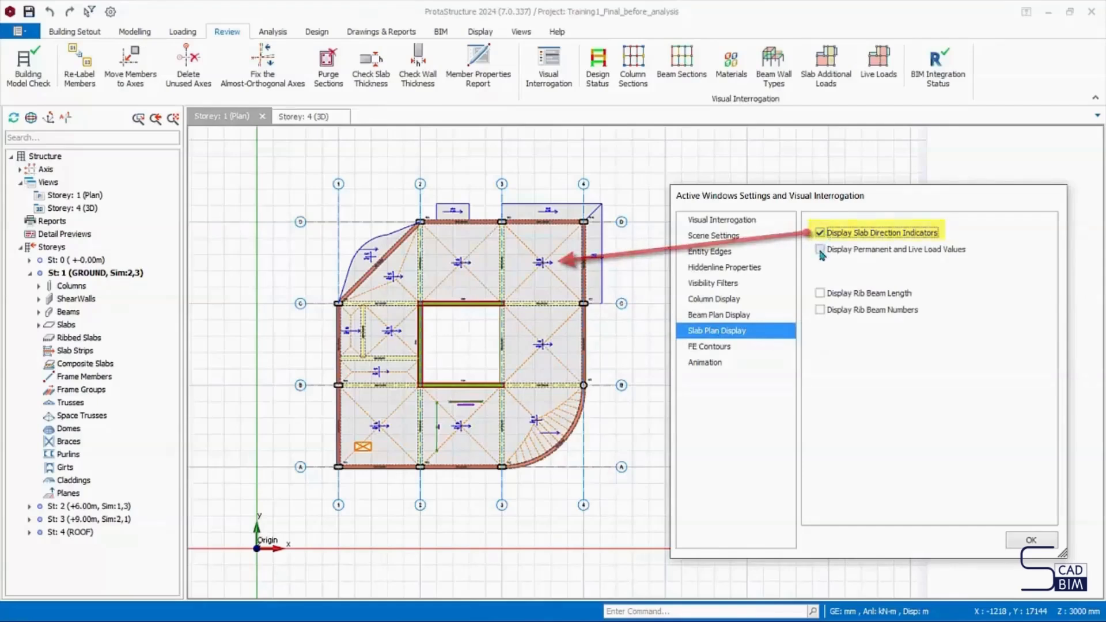
{"action": "left_click", "coordinate": [820, 249]}
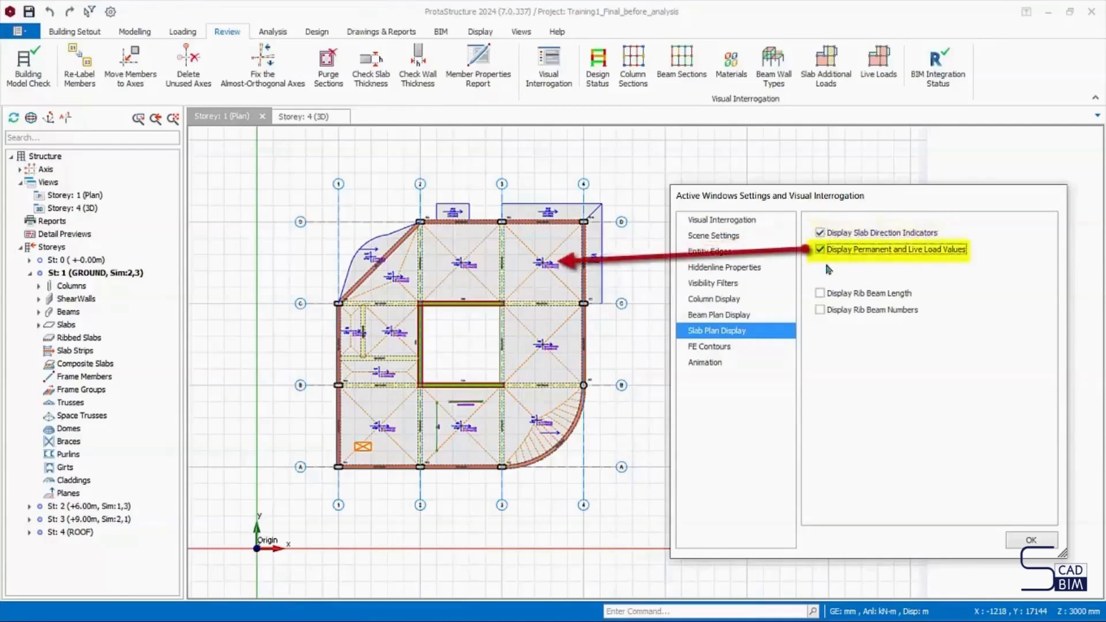
{"action": "left_click", "coordinate": [1030, 540]}
{"action": "middle_click_drag", "start_coordinate": [647, 309], "coordinate": [600, 342]}
{"action": "scroll", "coordinate": [516, 308], "scroll_direction": "up", "scroll_amount": 3}
{"action": "middle_click_drag", "start_coordinate": [508, 299], "coordinate": [516, 365]}
{"action": "scroll", "coordinate": [517, 367], "scroll_direction": "down", "scroll_amount": 1}
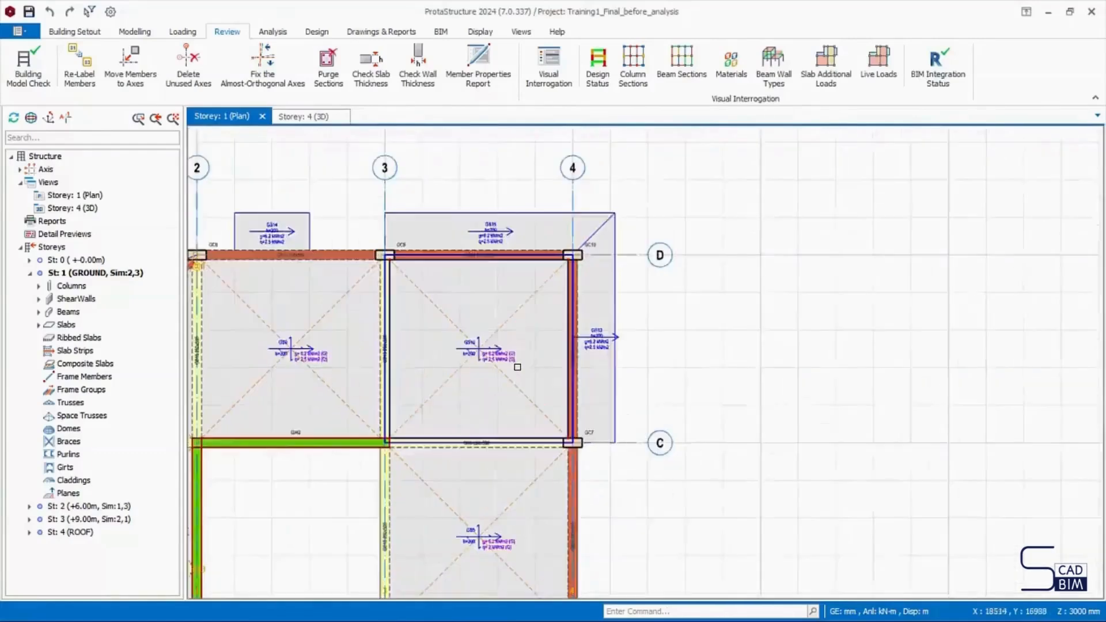
{"action": "scroll", "coordinate": [517, 367], "scroll_direction": "up", "scroll_amount": 2}
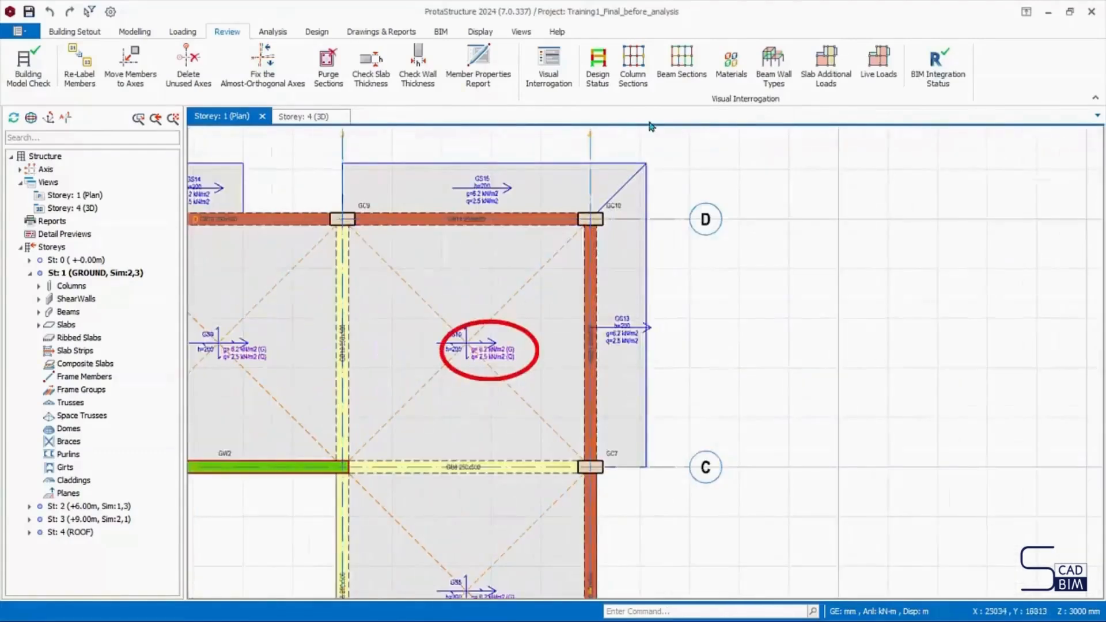
- Reopen the Visual Interrogation settings and turn off the slab direction indicators and the permanent and live load values
{"action": "left_click", "coordinate": [548, 65]}
{"action": "left_click_drag", "start_coordinate": [543, 135], "coordinate": [873, 149]}
{"action": "left_click", "coordinate": [730, 282]}
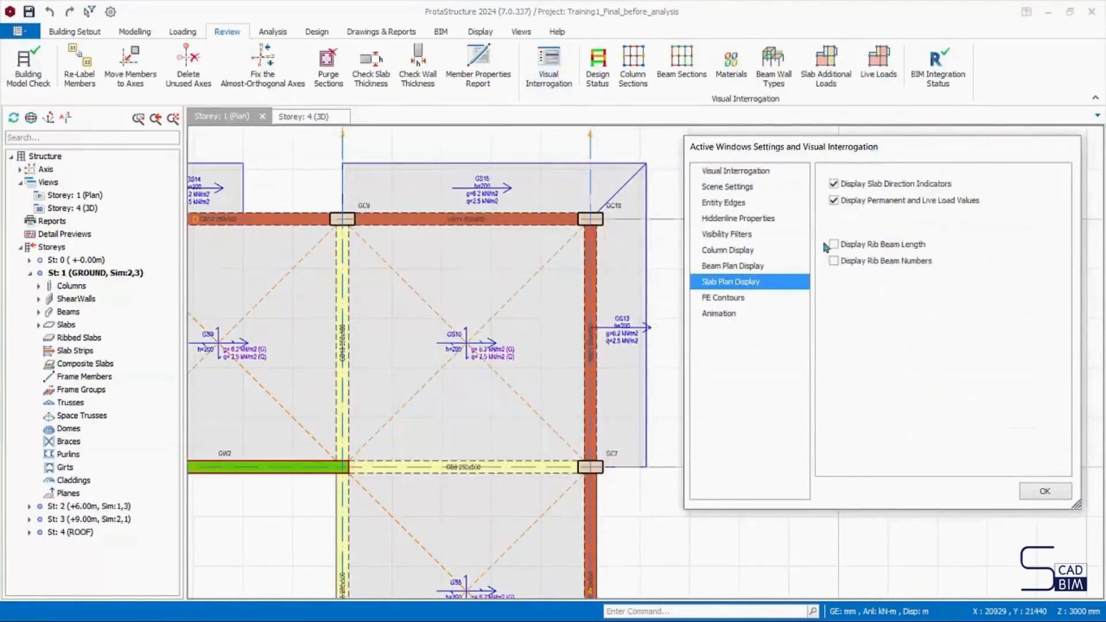
{"action": "left_click", "coordinate": [833, 183]}
{"action": "left_click", "coordinate": [834, 201]}
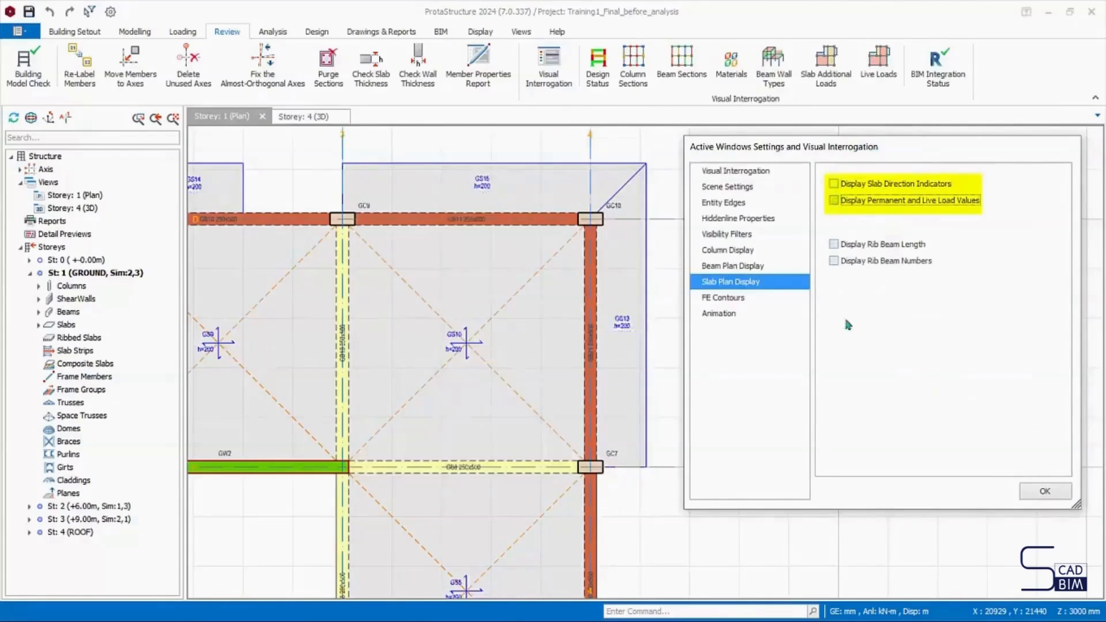
- Review the FE Contours and Animation settings, and close the settings dialog
{"action": "left_click", "coordinate": [743, 299]}
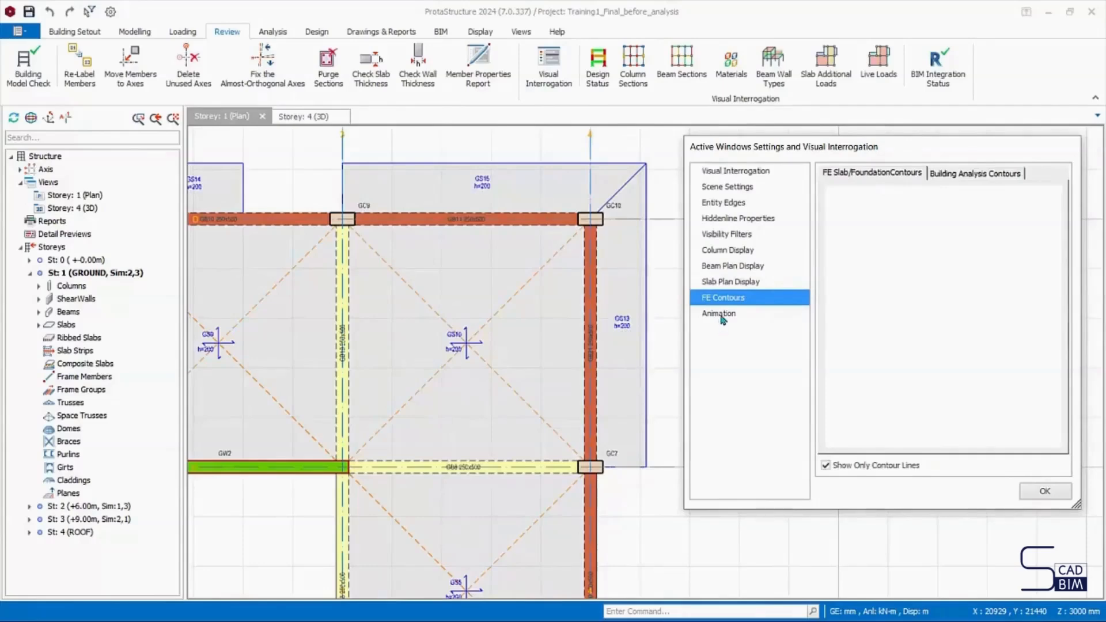
{"action": "left_click", "coordinate": [720, 314]}
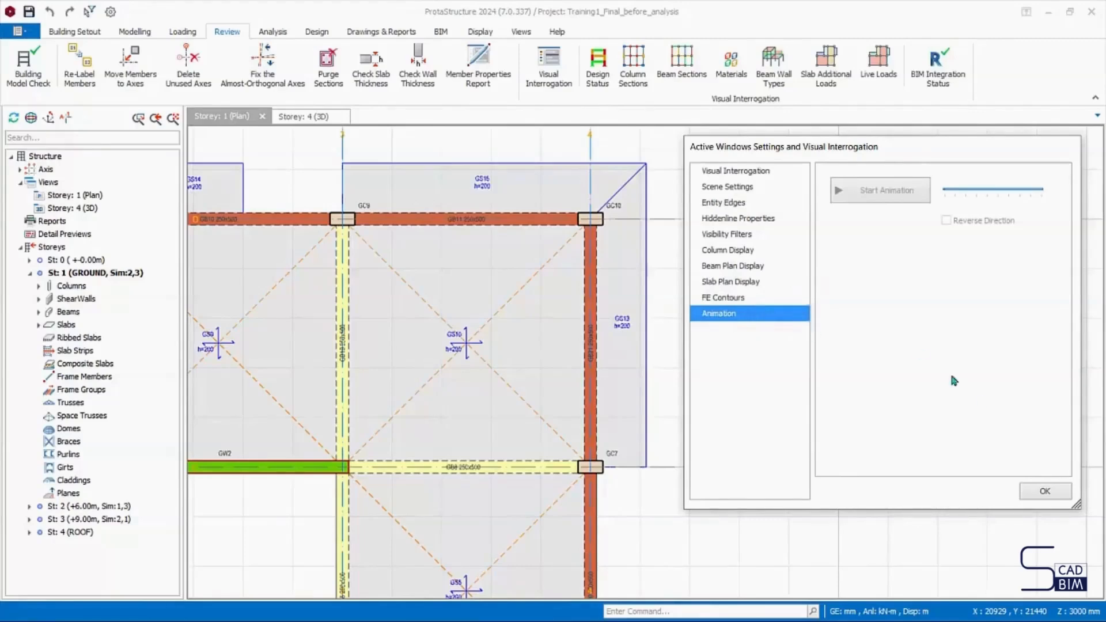
{"action": "left_click", "coordinate": [1044, 493]}
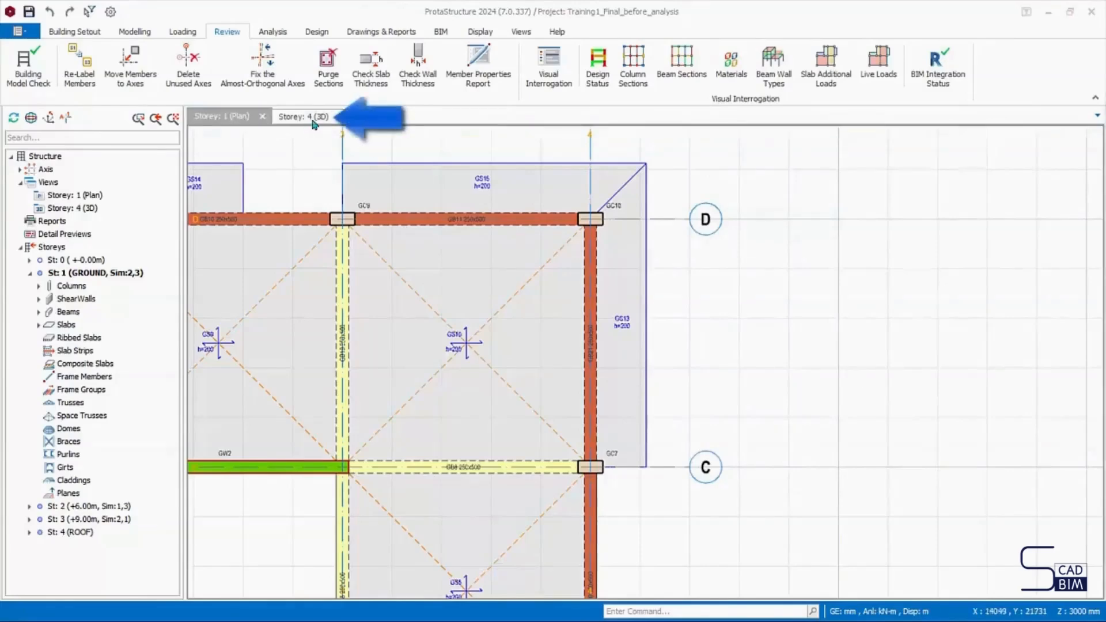
- Switch to the Storey: 4 (3D) view and open its Visual Interrogation settings, placing the dialog beside the building
{"action": "left_click", "coordinate": [314, 124]}
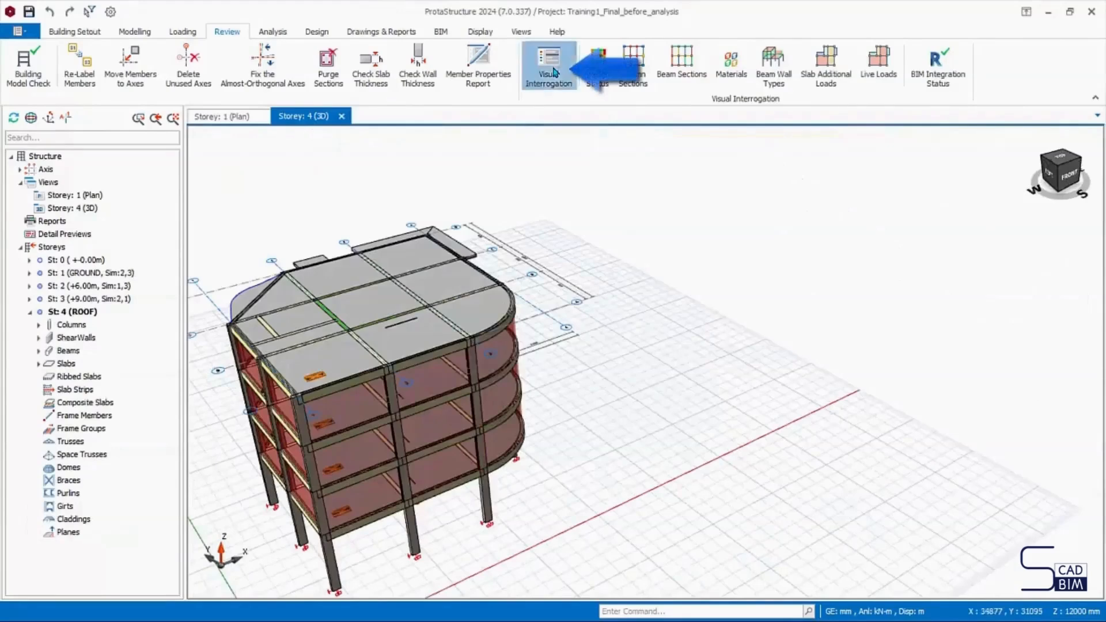
{"action": "left_click", "coordinate": [550, 68]}
{"action": "left_click_drag", "start_coordinate": [536, 143], "coordinate": [772, 172]}
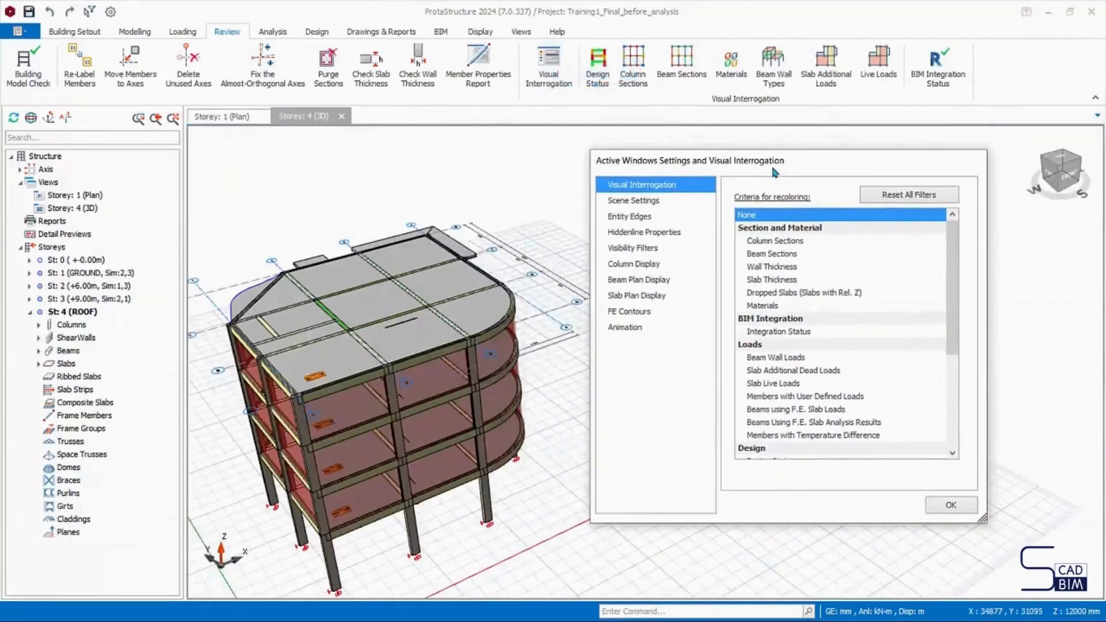
- Review the 3D model recoloured by column sections, beam sections, wall thickness and slab thickness, and reset recolouring to None
{"action": "left_click", "coordinate": [781, 245]}
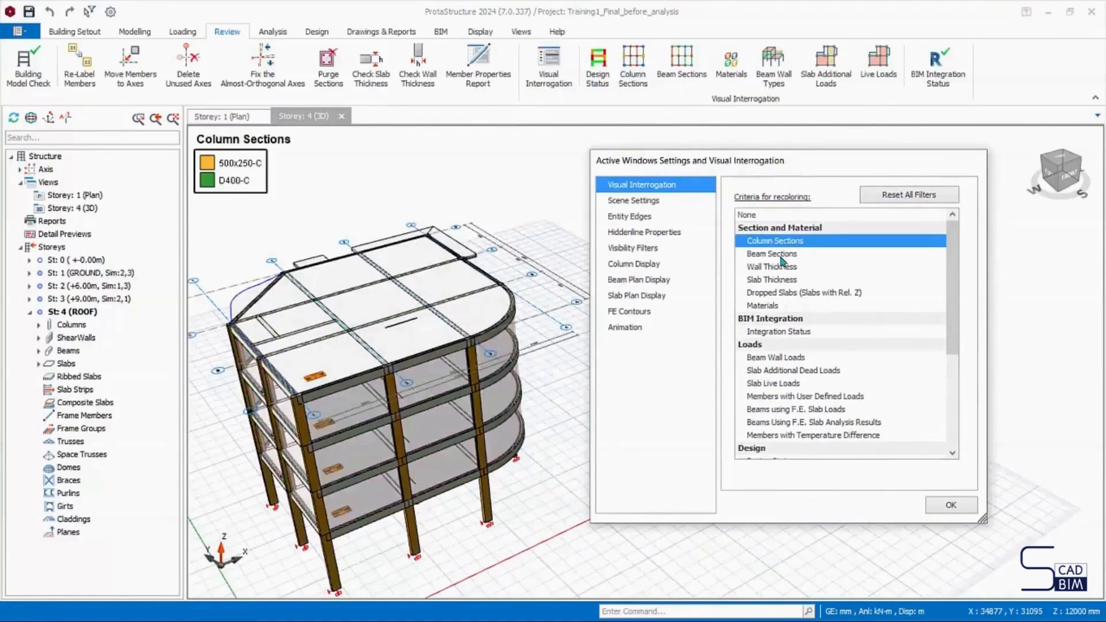
{"action": "left_click", "coordinate": [782, 259]}
{"action": "left_click", "coordinate": [781, 270]}
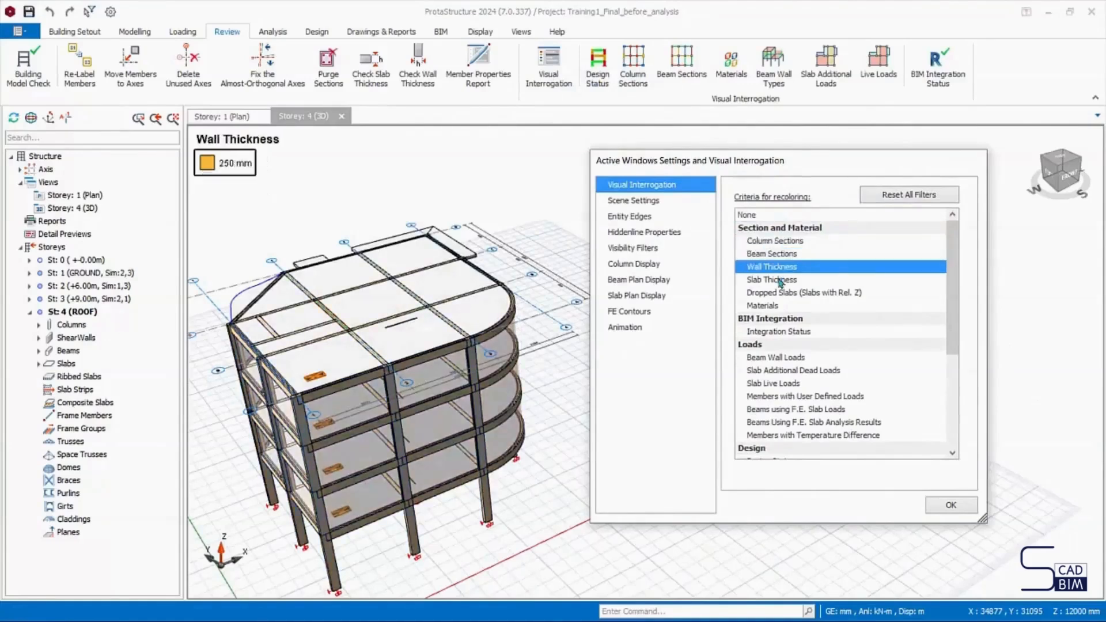
{"action": "left_click", "coordinate": [778, 281]}
{"action": "left_click", "coordinate": [760, 216]}
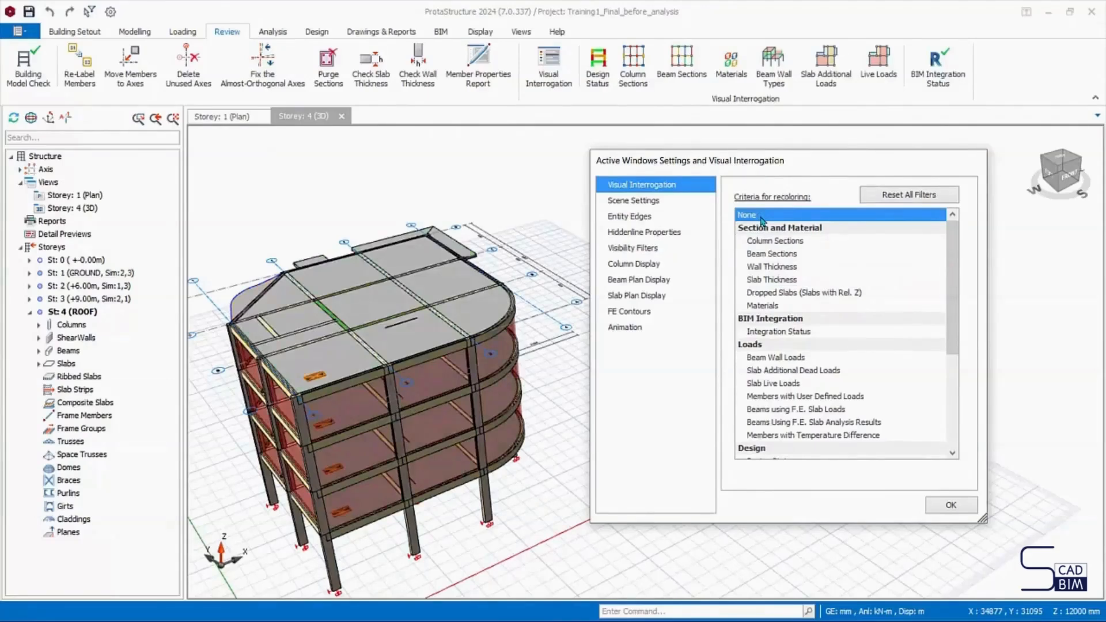
- Look through the Column Display and Beam Plan Display settings, and bring up the Animation settings with the dialog clear of the building
{"action": "left_click", "coordinate": [639, 265]}
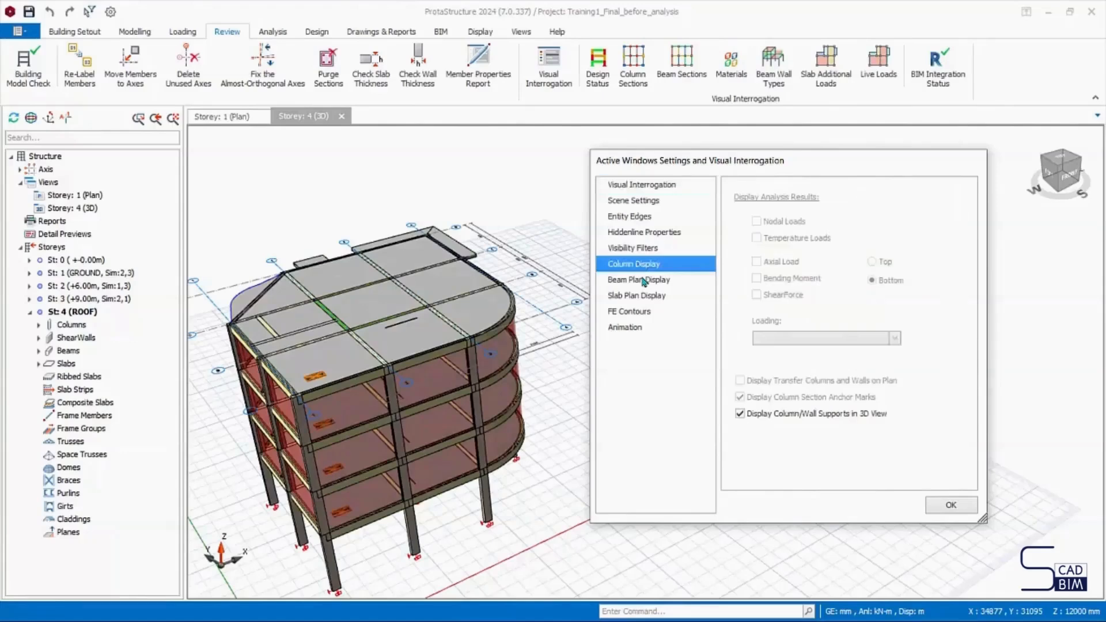
{"action": "left_click", "coordinate": [643, 281]}
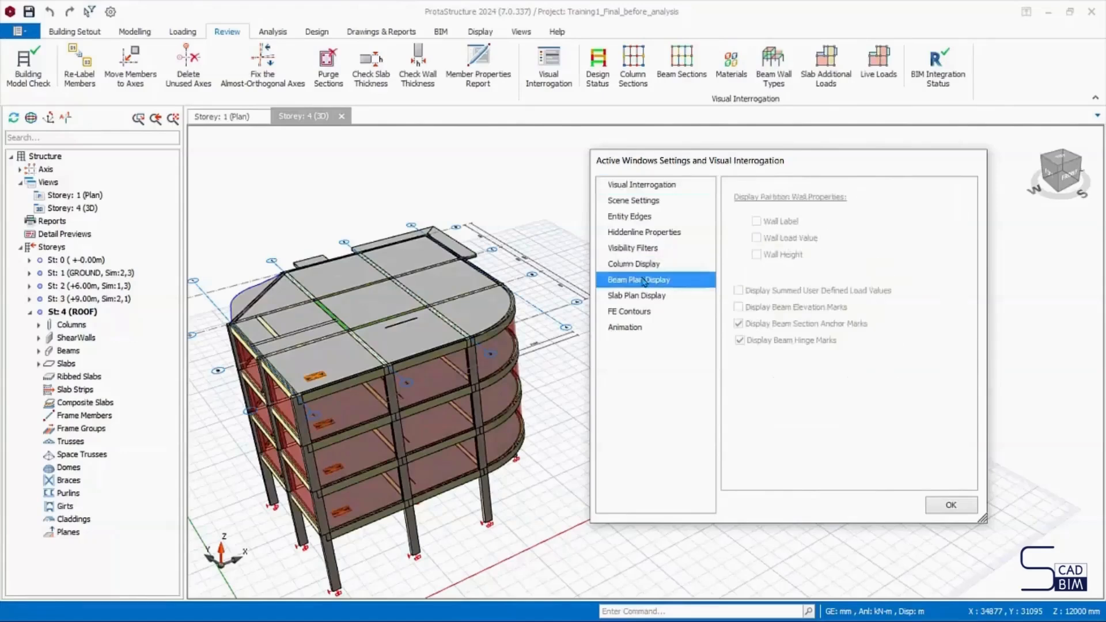
{"action": "left_click", "coordinate": [633, 327]}
{"action": "left_click_drag", "start_coordinate": [764, 171], "coordinate": [815, 175]}
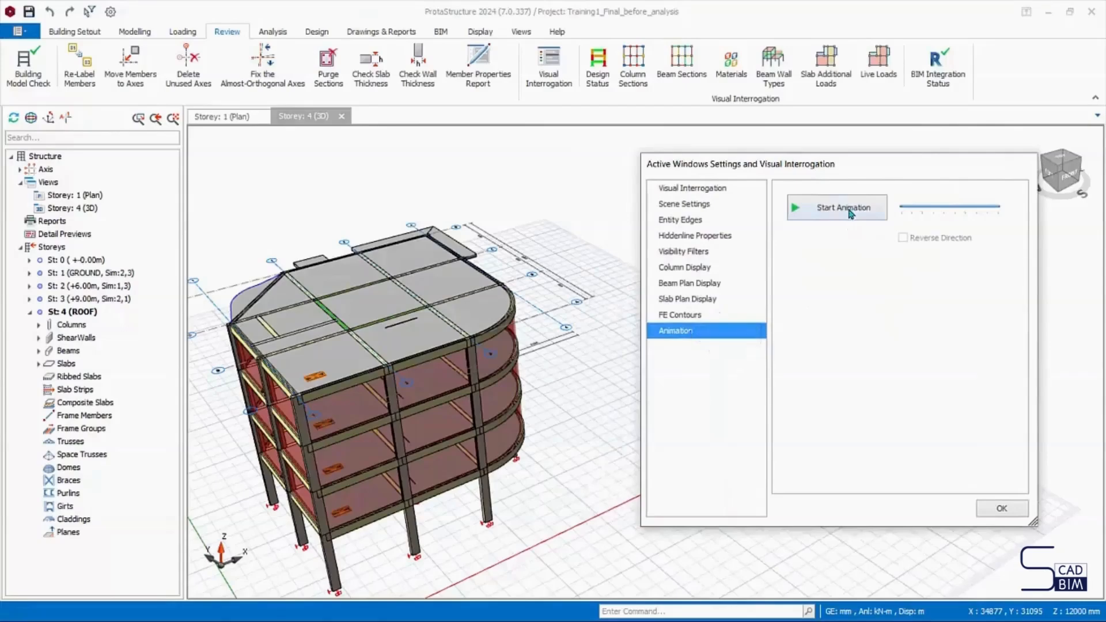
- Run the 3D view's rotation animation with the speed raised, stop it, and close the settings dialog
{"action": "left_click", "coordinate": [849, 210]}
{"action": "left_click_drag", "start_coordinate": [929, 214], "coordinate": [988, 210]}
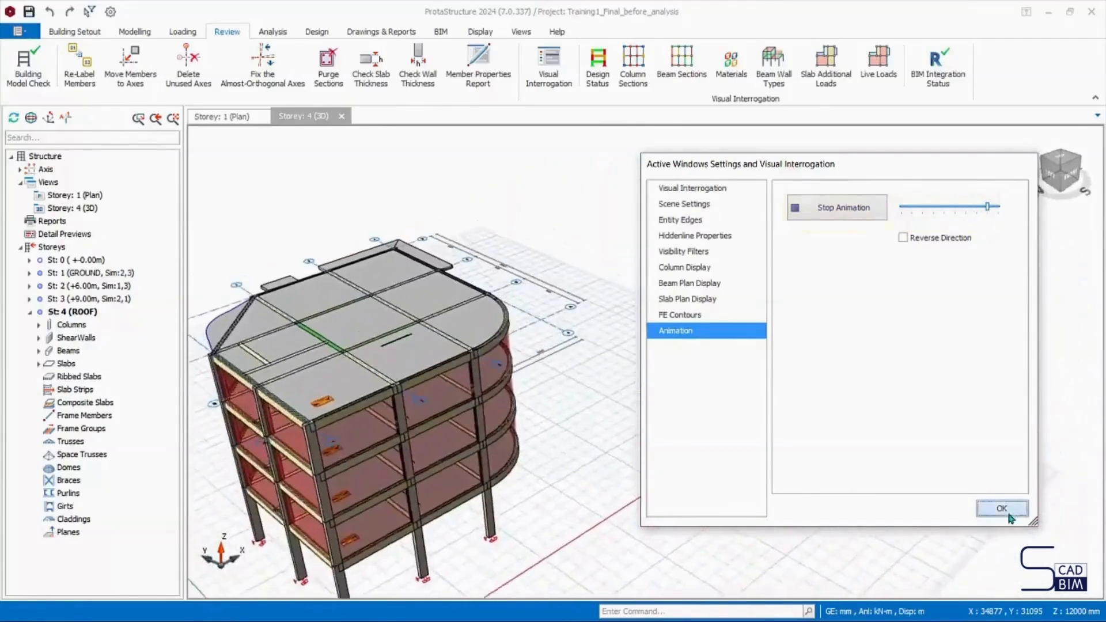
{"action": "left_click", "coordinate": [817, 210]}
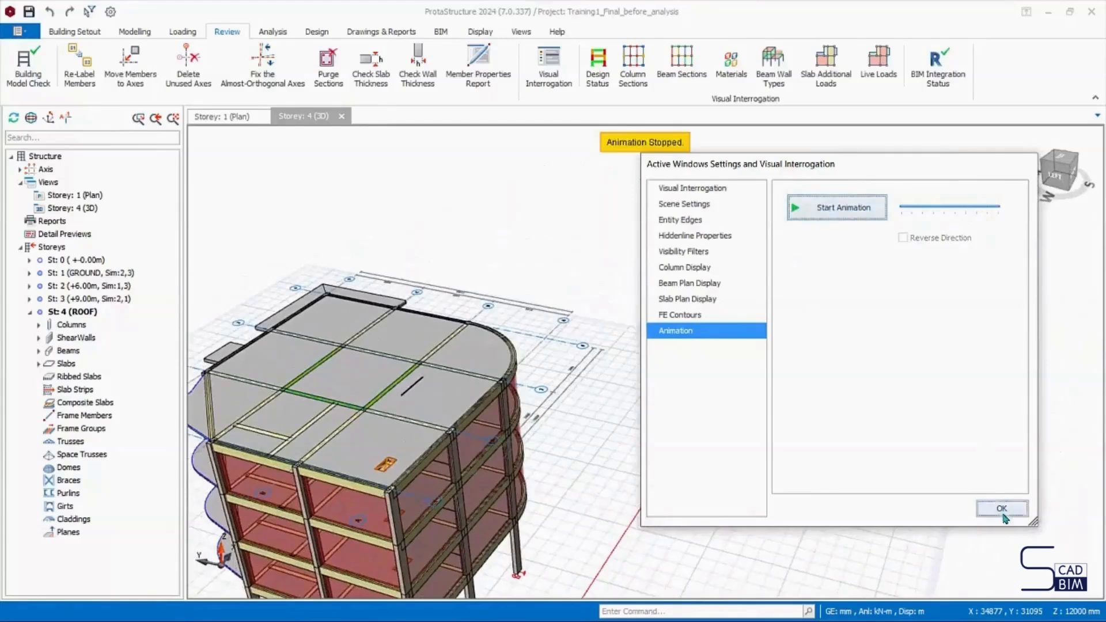
{"action": "left_click", "coordinate": [1002, 507]}
- Review the 3D model recoloured by design status, column sections, beam sections, beam wall types, slab additional loads and live loads, and clear the recolouring
{"action": "middle_click_drag", "start_coordinate": [643, 346], "coordinate": [691, 346]}
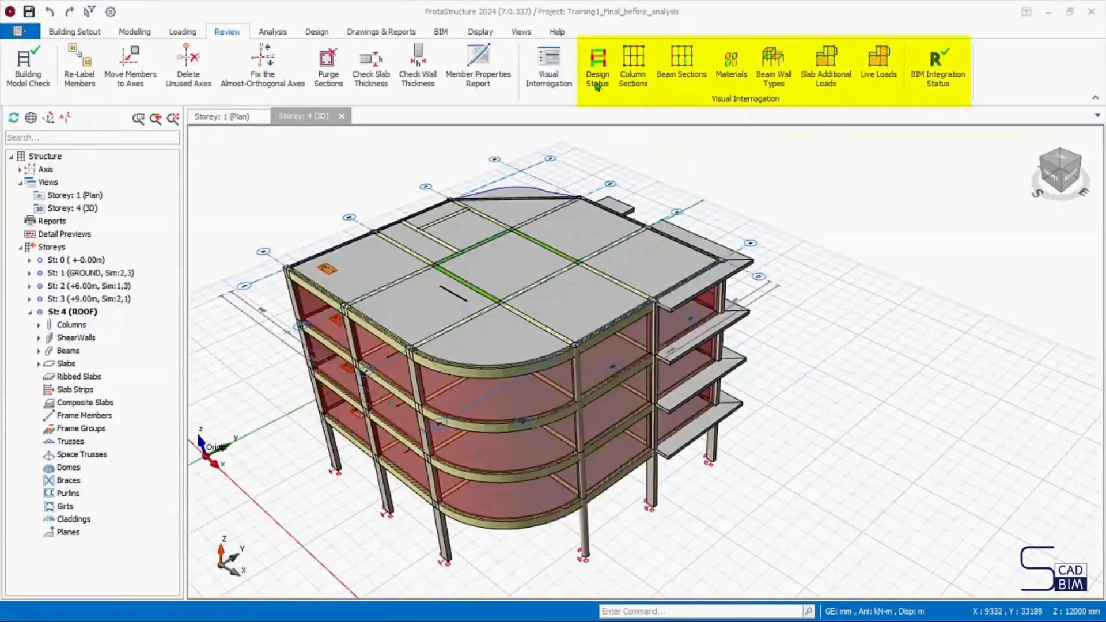
{"action": "left_click", "coordinate": [599, 71]}
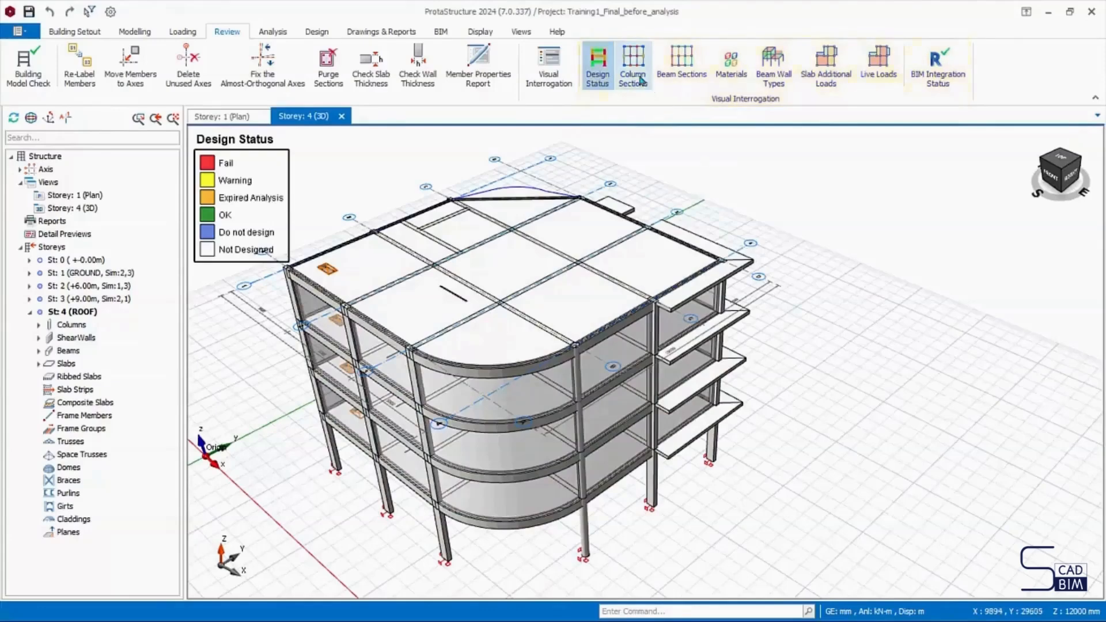
{"action": "left_click", "coordinate": [633, 75]}
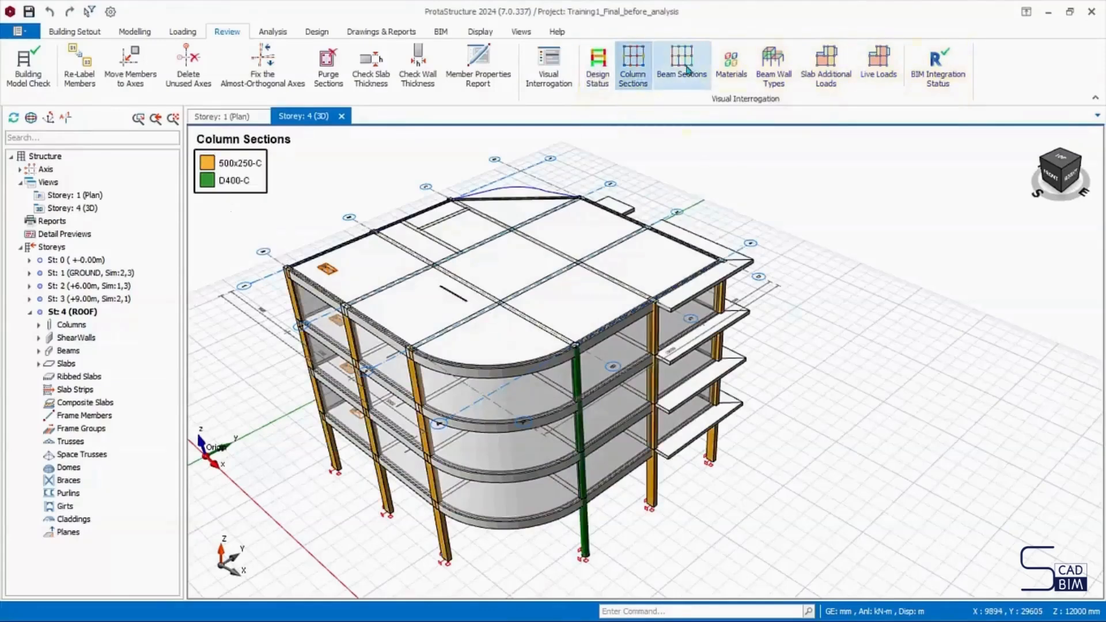
{"action": "left_click", "coordinate": [683, 68]}
{"action": "left_click", "coordinate": [774, 66]}
{"action": "left_click", "coordinate": [829, 72]}
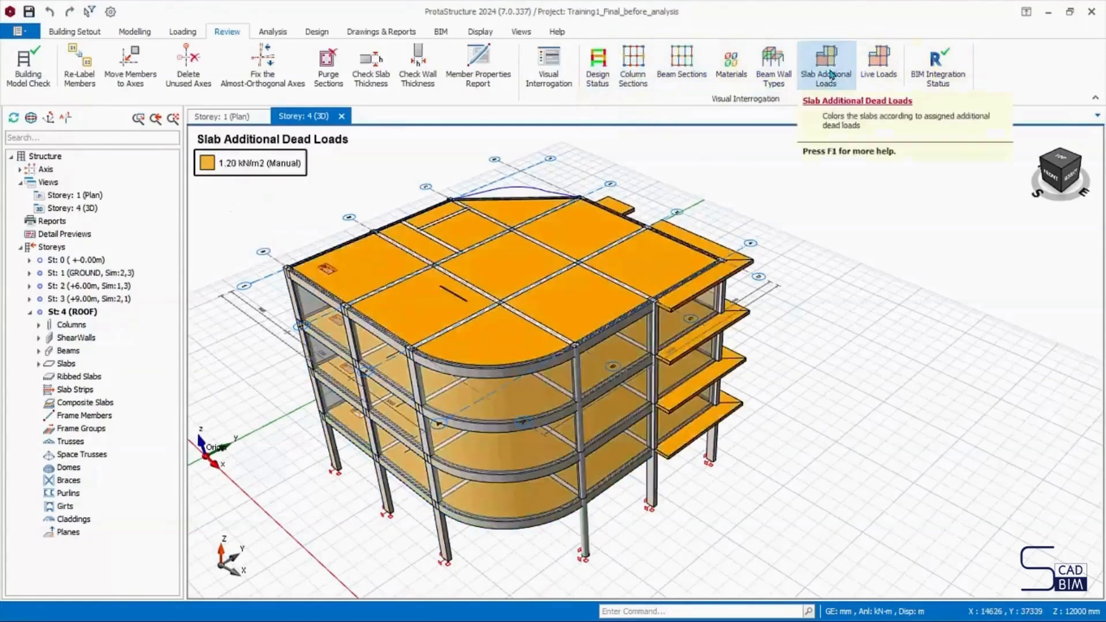
{"action": "left_click", "coordinate": [878, 65]}
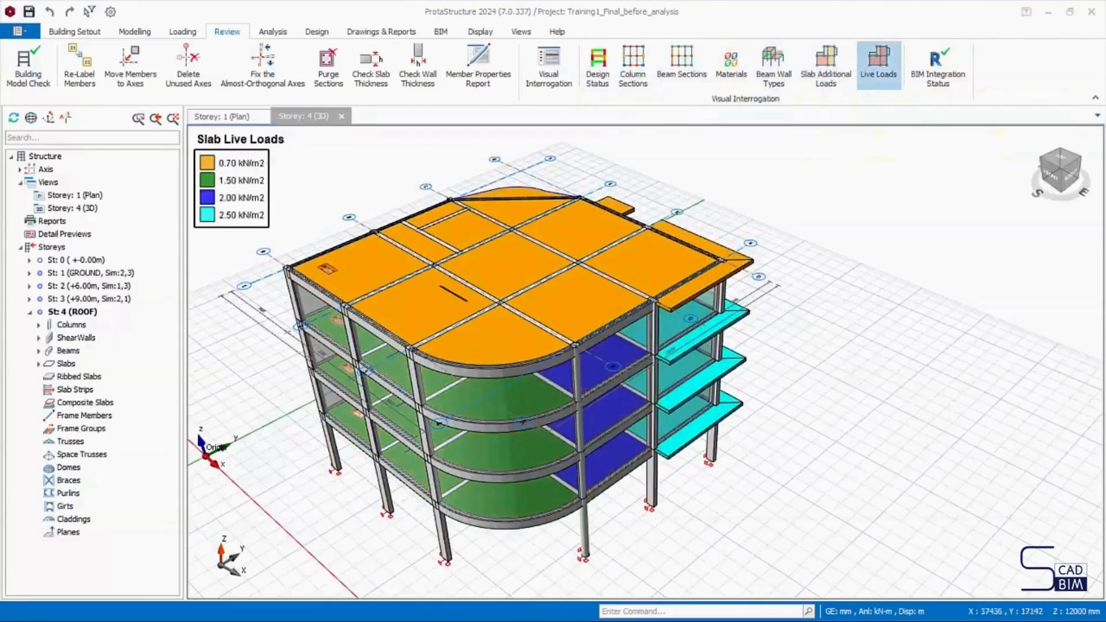
{"action": "left_click", "coordinate": [829, 81]}
{"action": "left_click", "coordinate": [829, 80]}
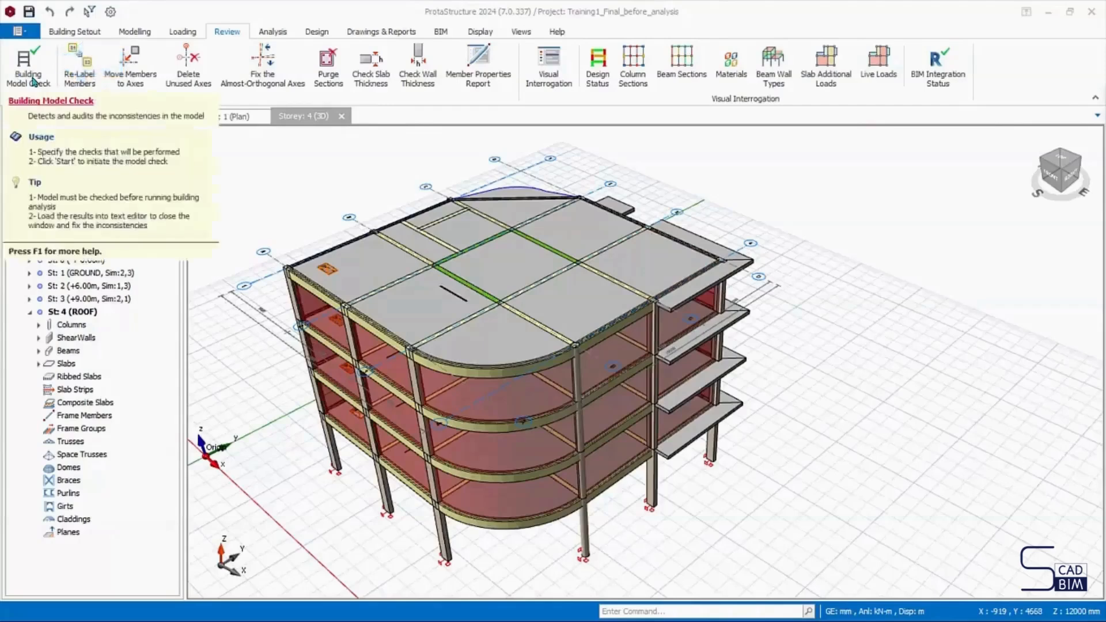
- Run the Building Model Check with every check enabled for all storeys, view its log in the text editor, and close the check
{"action": "left_click", "coordinate": [33, 81]}
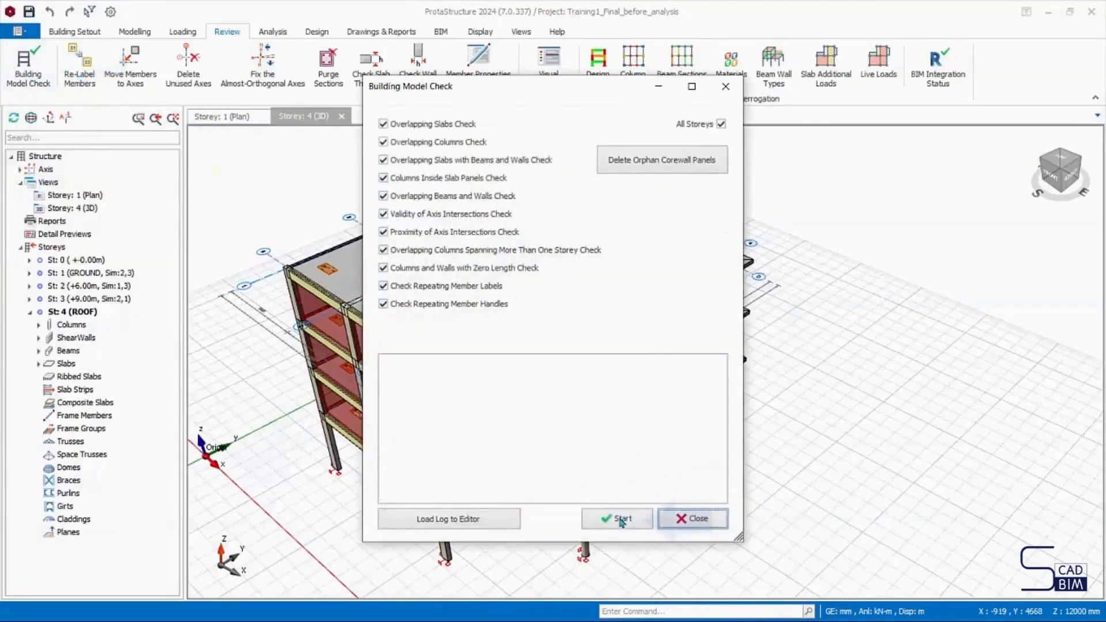
{"action": "left_click", "coordinate": [618, 514]}
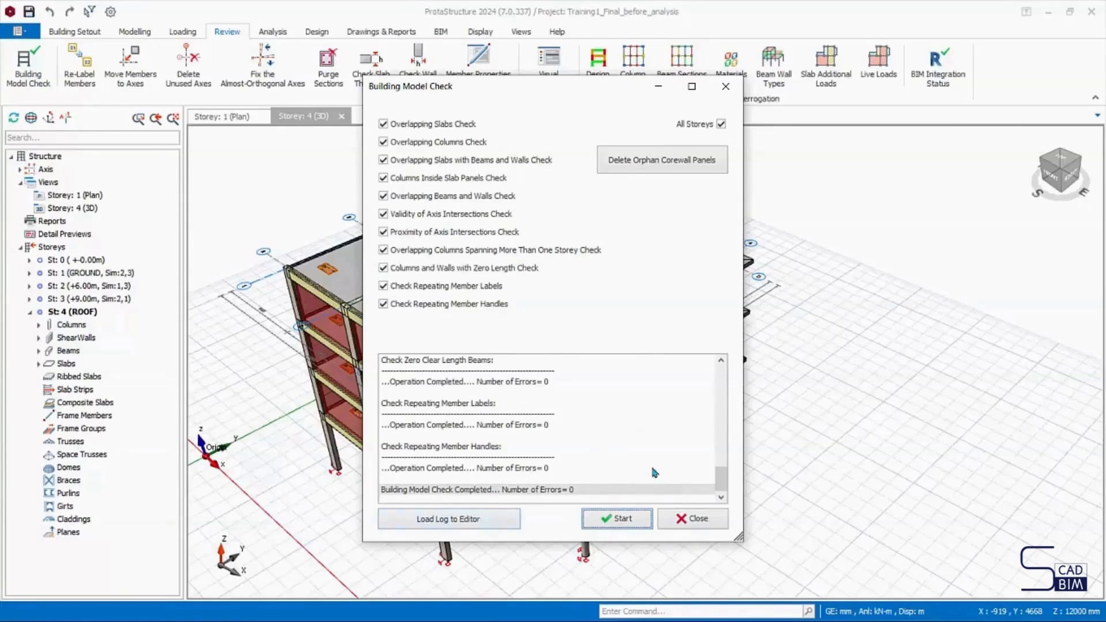
{"action": "left_click", "coordinate": [513, 518]}
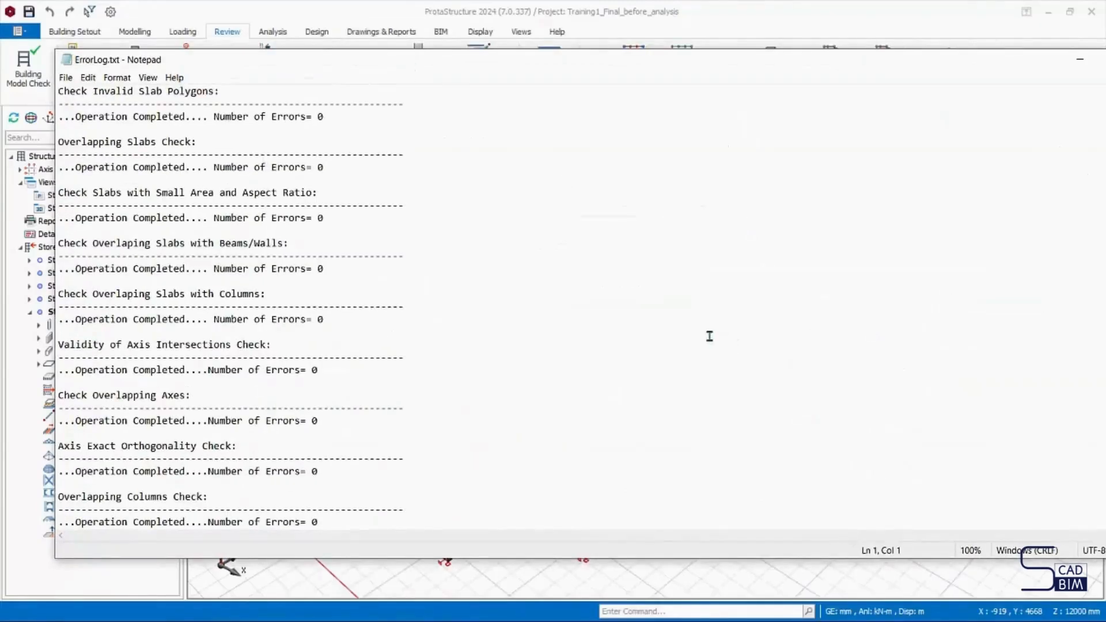
{"action": "left_click", "coordinate": [1080, 59]}
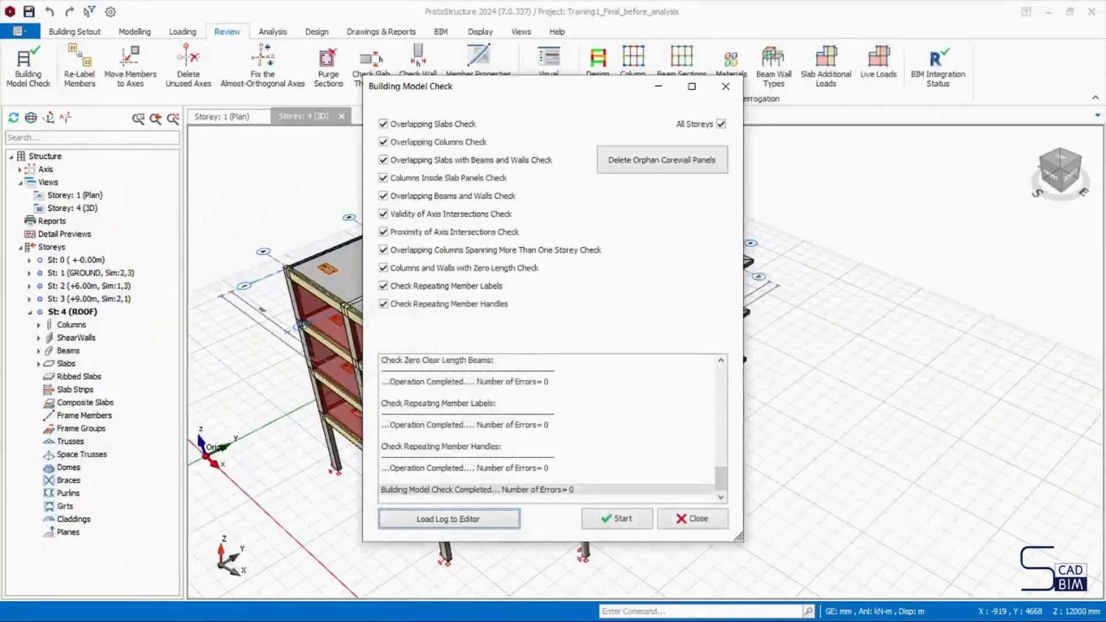
{"action": "left_click", "coordinate": [692, 518]}
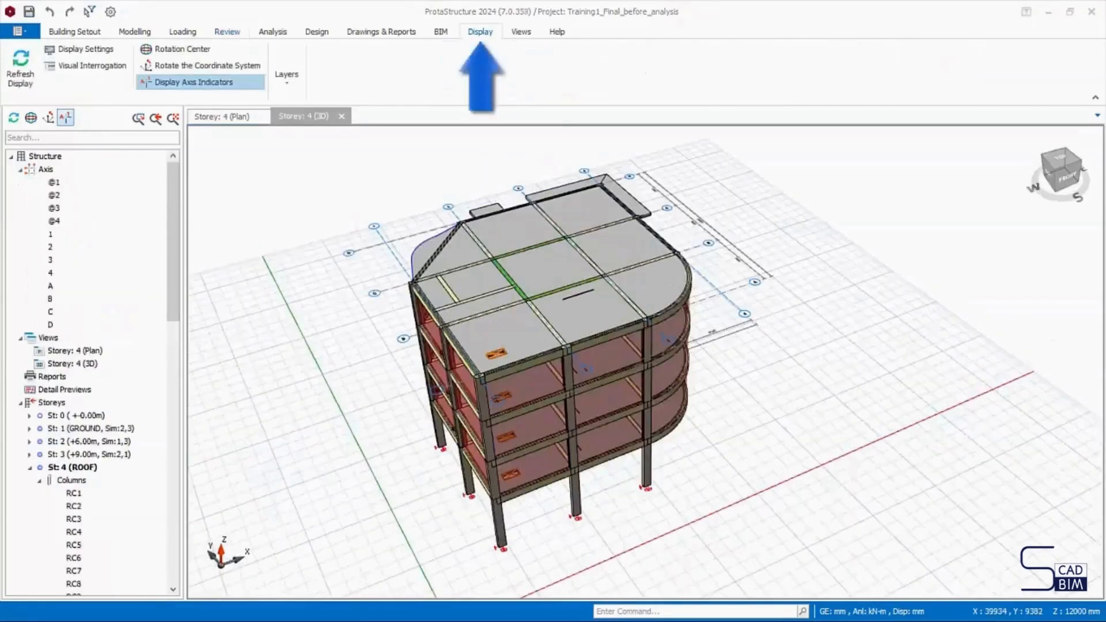
- Toggle the axes, beams and slabs layers off and back on in the 3D view, and close the layer list
{"action": "left_click", "coordinate": [483, 34]}
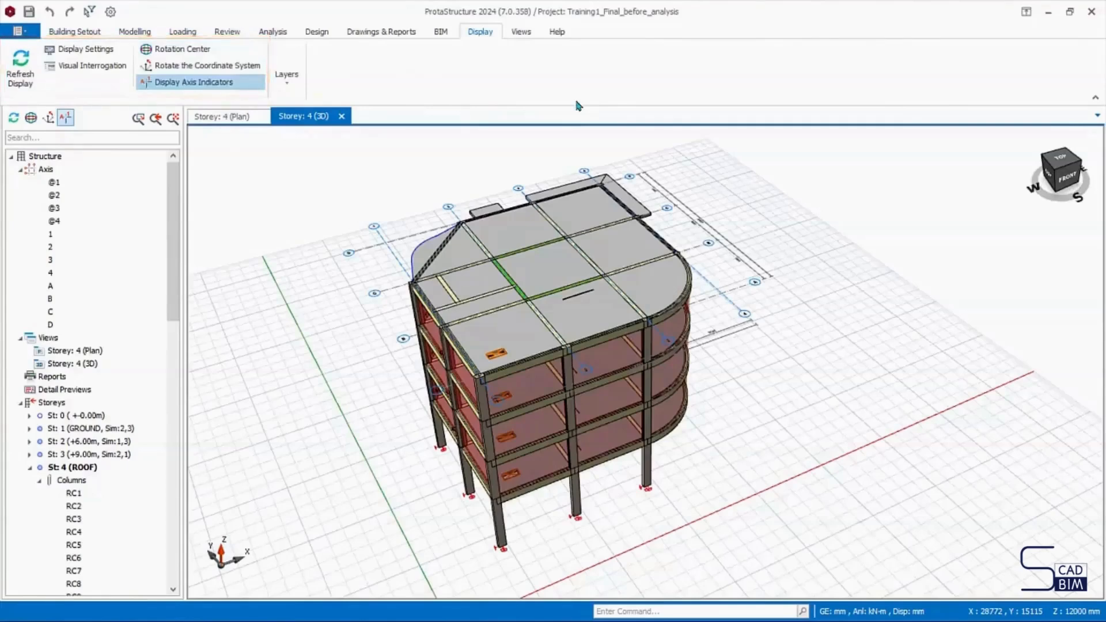
{"action": "left_click", "coordinate": [290, 86]}
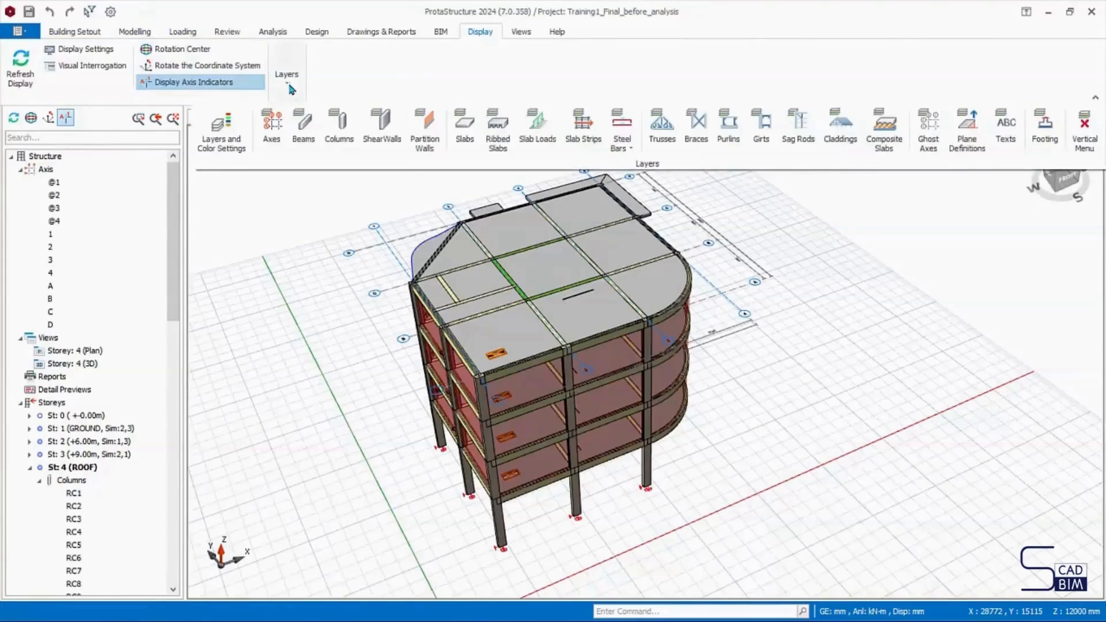
{"action": "left_click", "coordinate": [272, 137]}
{"action": "left_click", "coordinate": [271, 136]}
{"action": "left_click", "coordinate": [309, 134]}
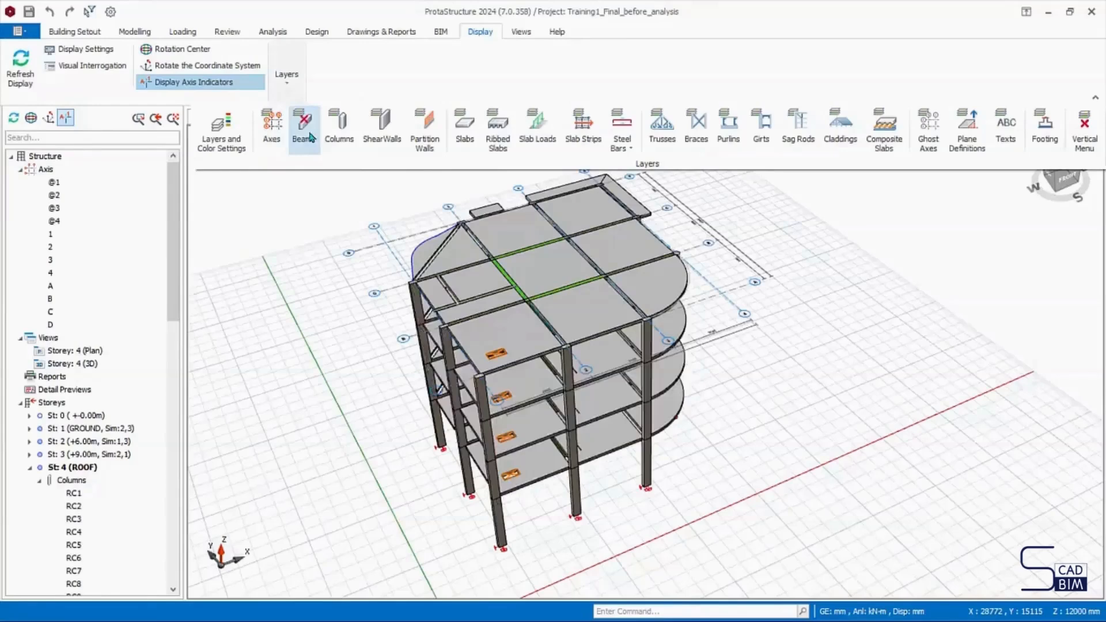
{"action": "left_click", "coordinate": [310, 137]}
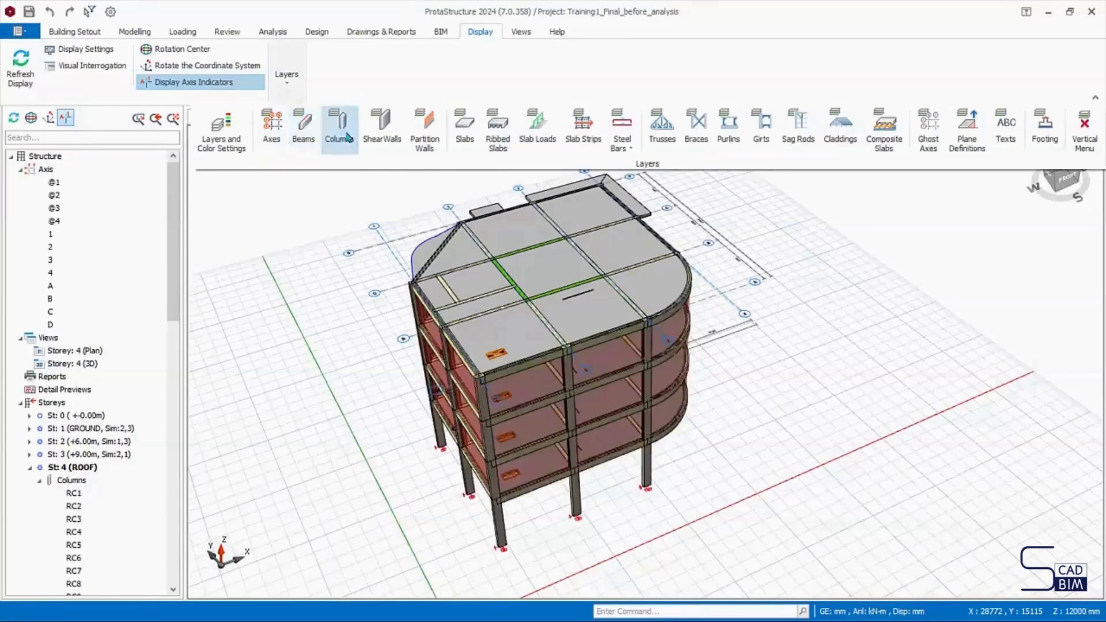
{"action": "left_click", "coordinate": [471, 140]}
{"action": "left_click", "coordinate": [471, 142]}
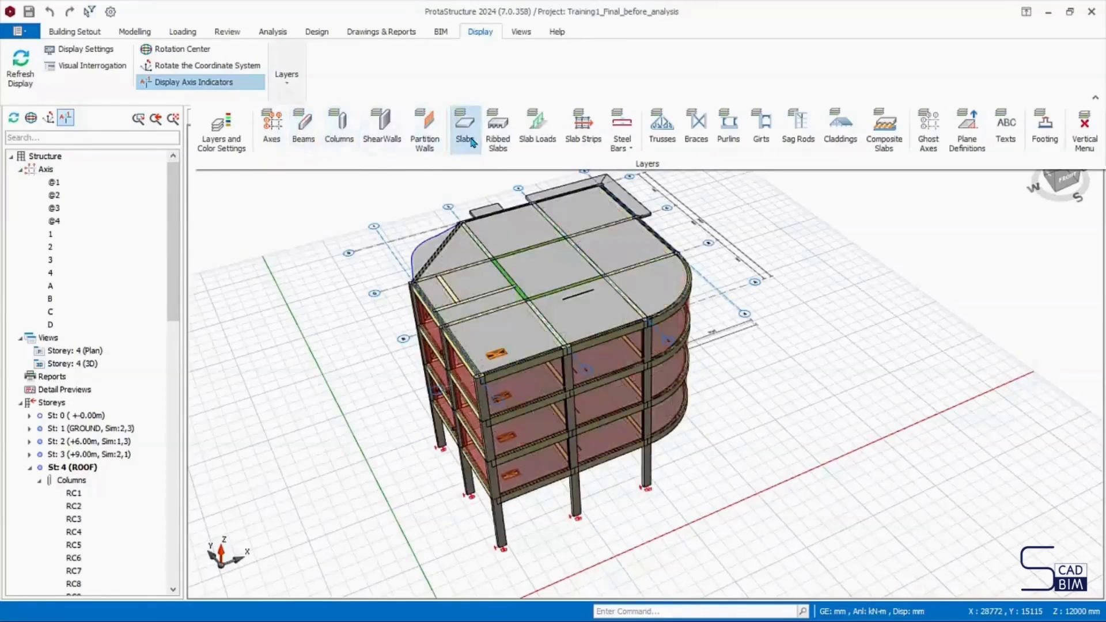
{"action": "left_click", "coordinate": [1090, 144]}
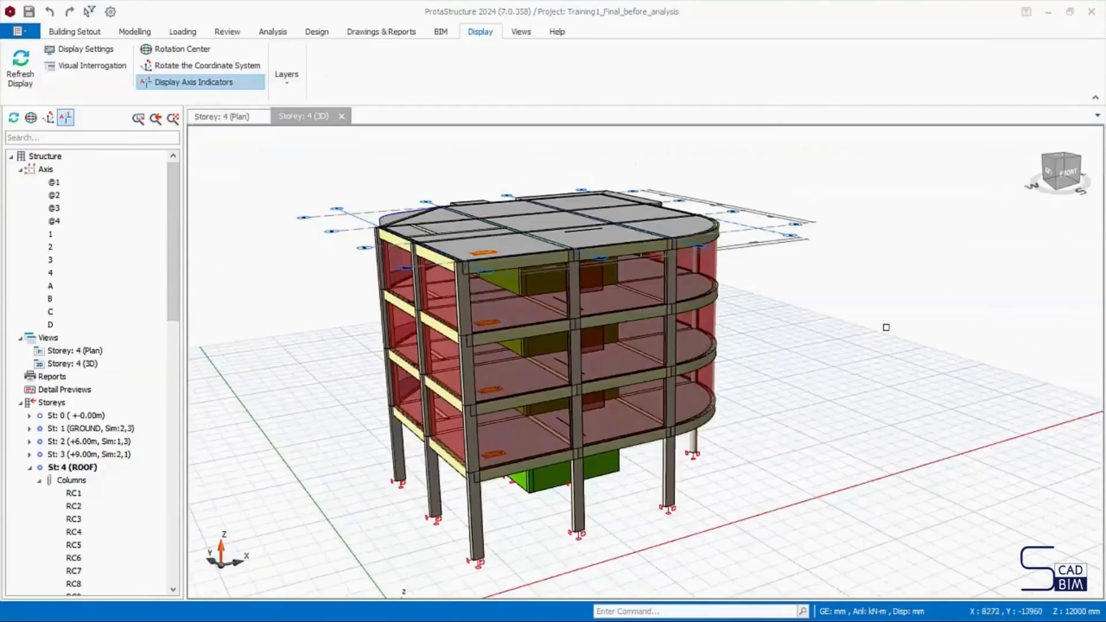
- Select the building's upper storeys in 3D and filter the selection to St: 4 (ROOF) members, excluding slabs
{"action": "left_click_drag", "start_coordinate": [333, 172], "coordinate": [756, 348]}
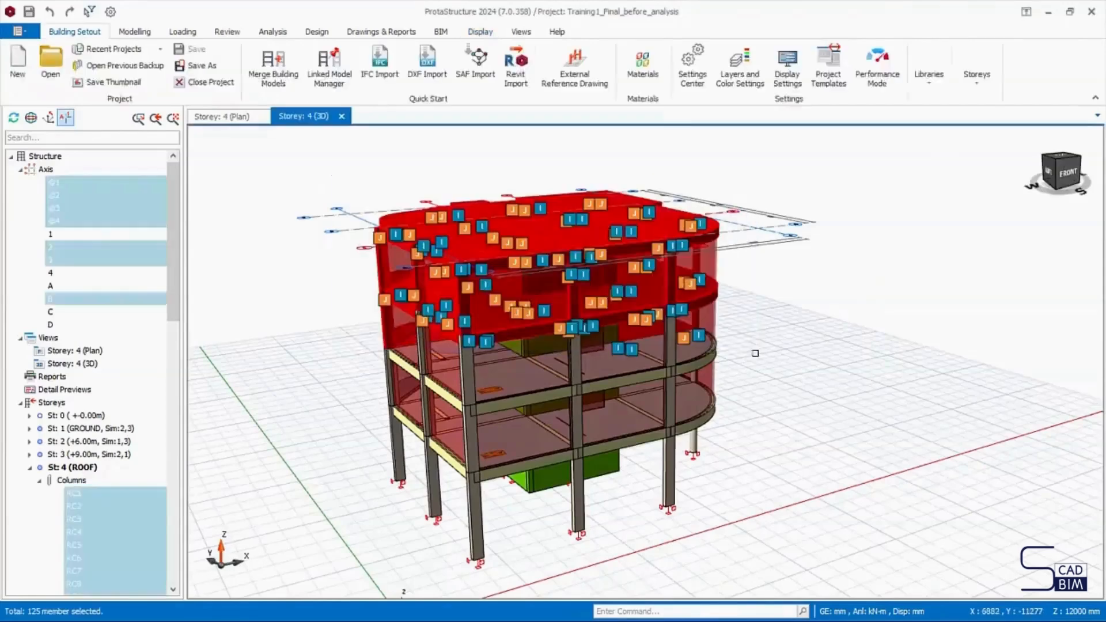
{"action": "right_click", "coordinate": [762, 284]}
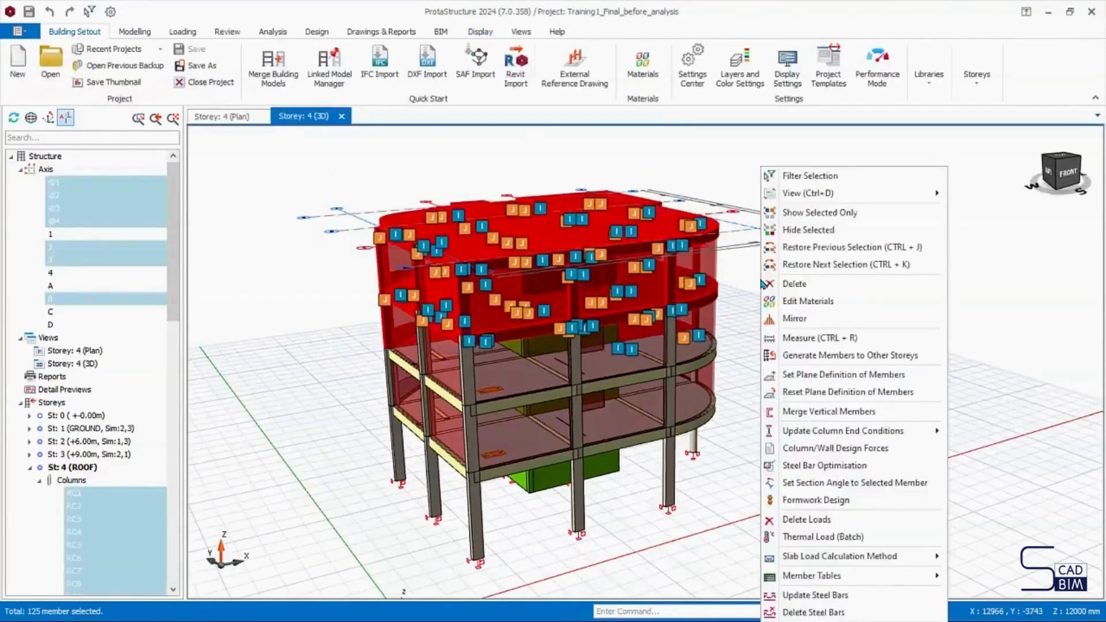
{"action": "left_click", "coordinate": [814, 176]}
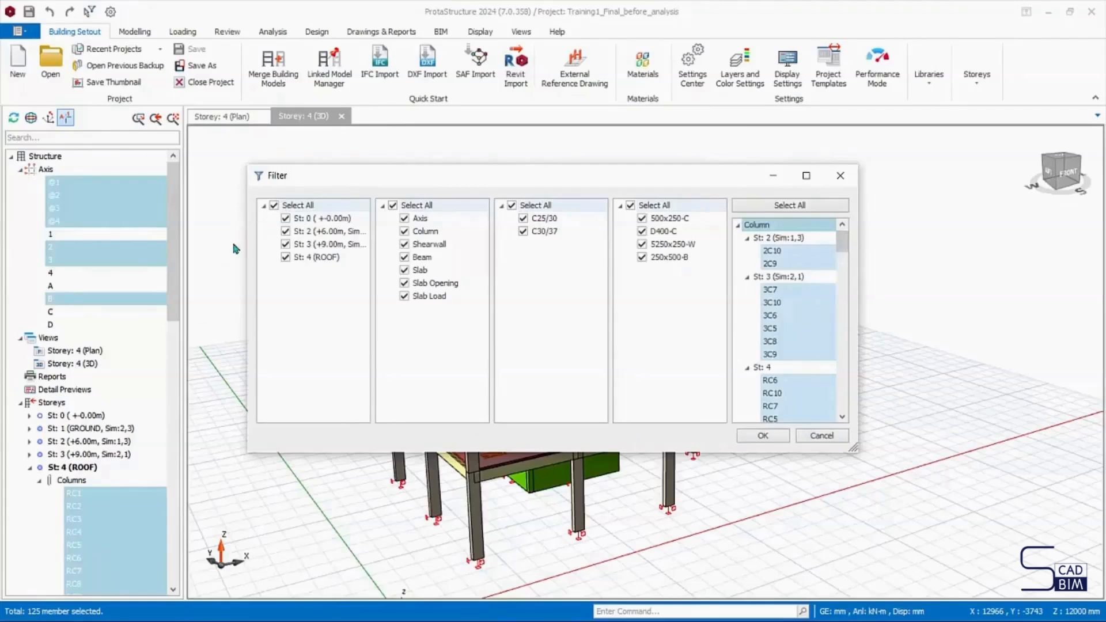
{"action": "left_click", "coordinate": [285, 230]}
{"action": "left_click", "coordinate": [286, 244]}
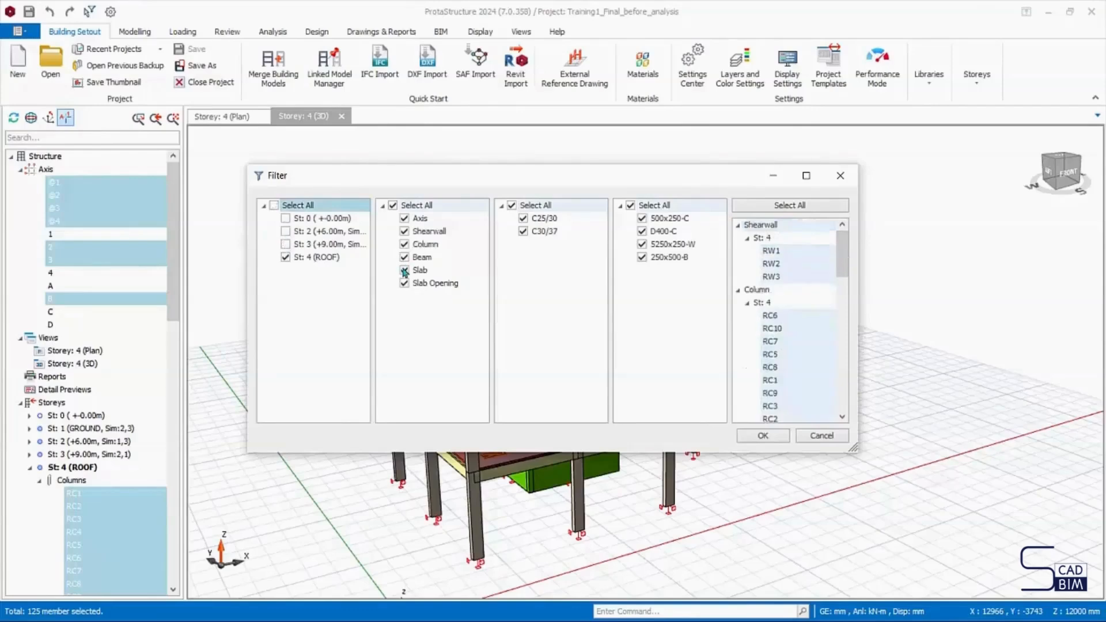
{"action": "left_click", "coordinate": [404, 269]}
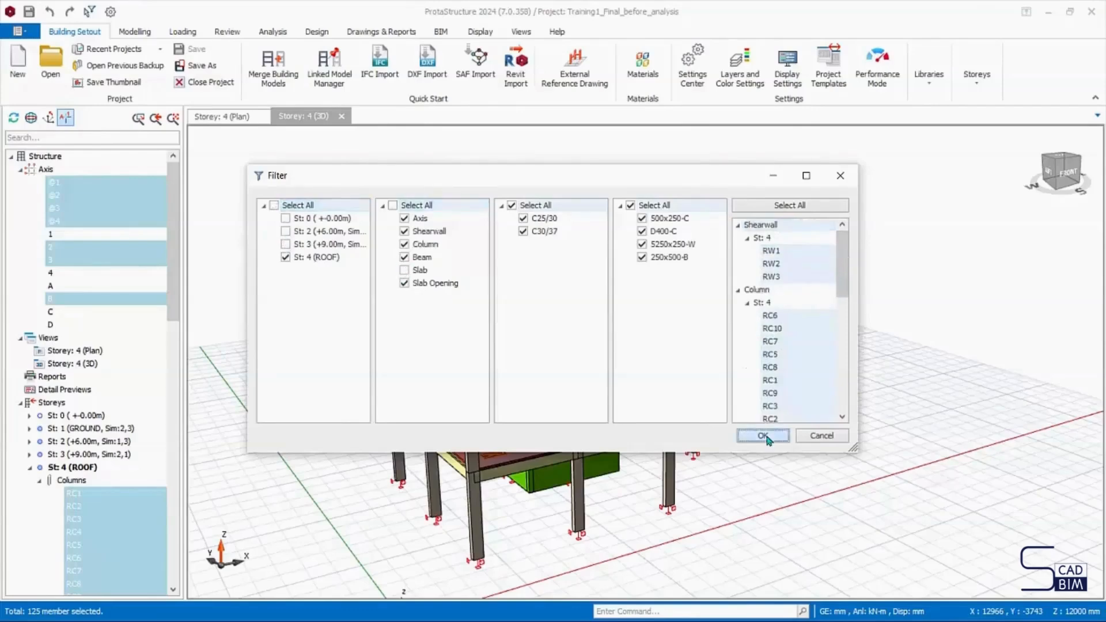
{"action": "left_click", "coordinate": [763, 436]}
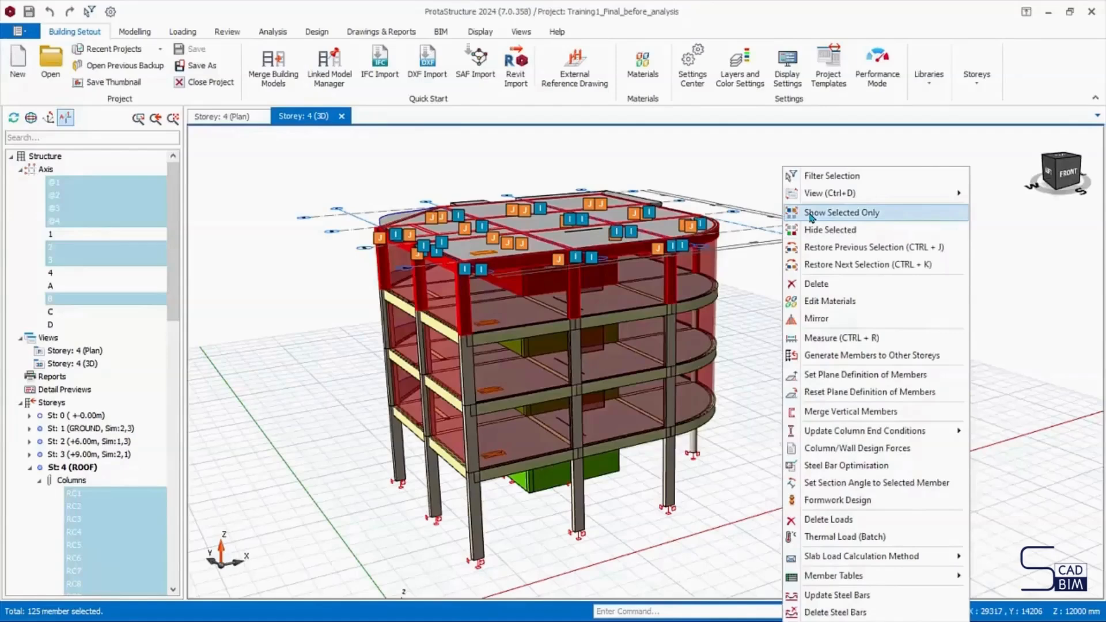
- Show only the selected roof members, deselect them, and restore the previous selection
{"action": "left_click", "coordinate": [810, 213]}
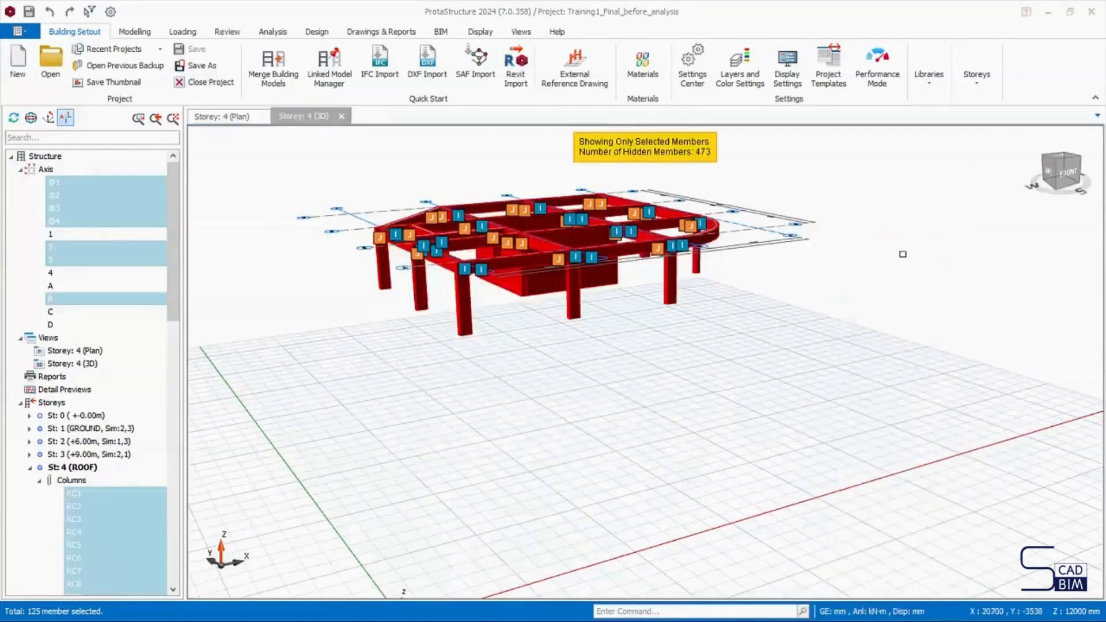
{"action": "left_click", "coordinate": [903, 254]}
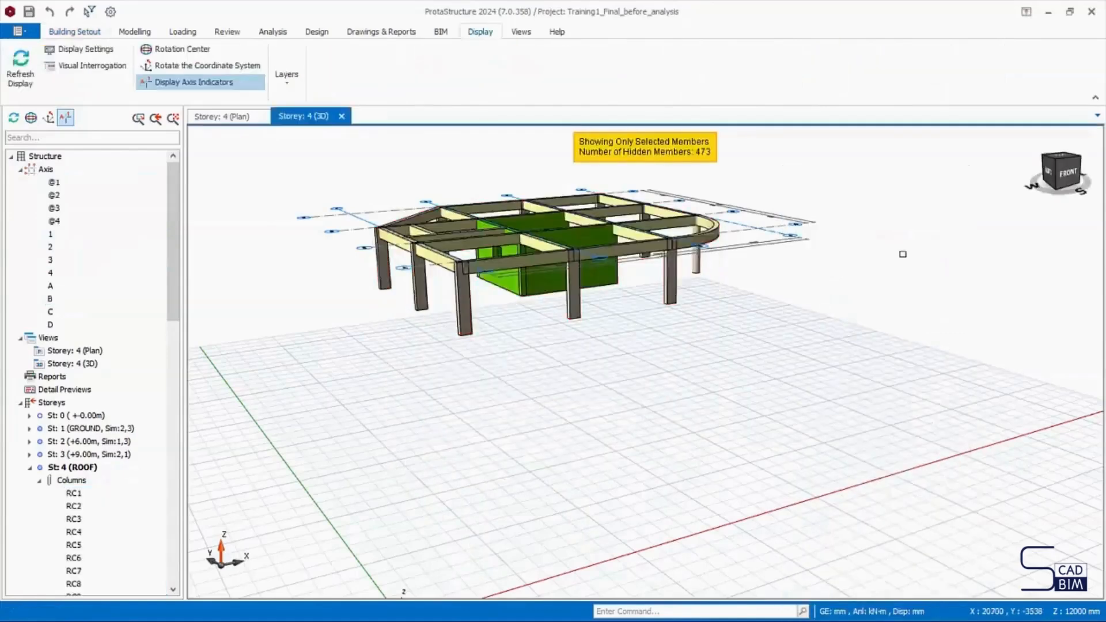
{"action": "right_click", "coordinate": [870, 249]}
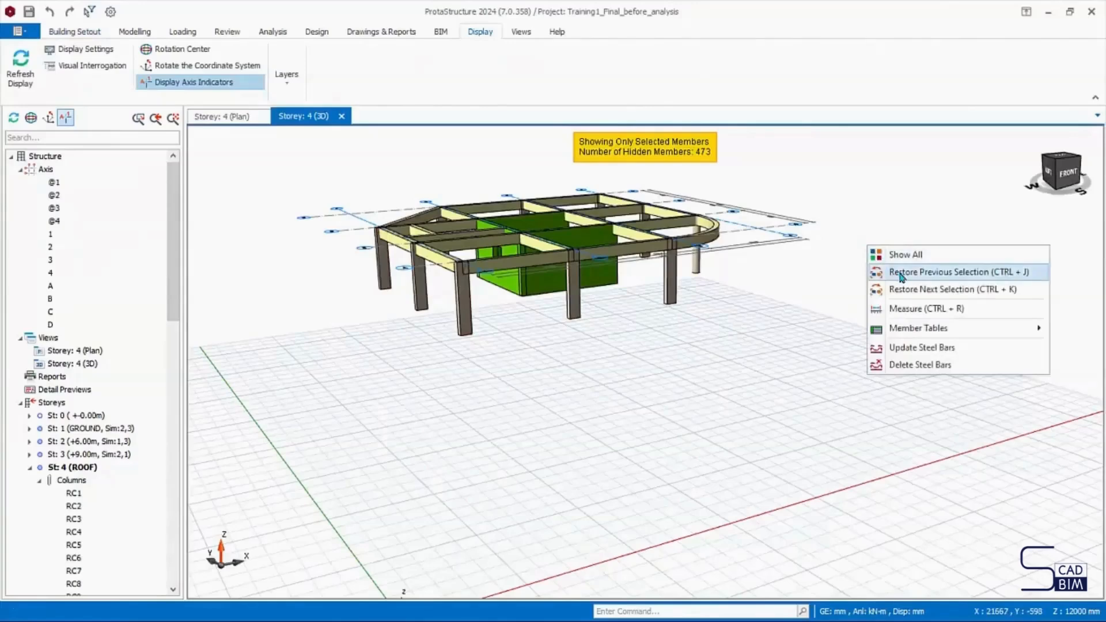
{"action": "left_click", "coordinate": [901, 273]}
- Show all members of the building again and clear the selection
{"action": "right_click", "coordinate": [854, 246]}
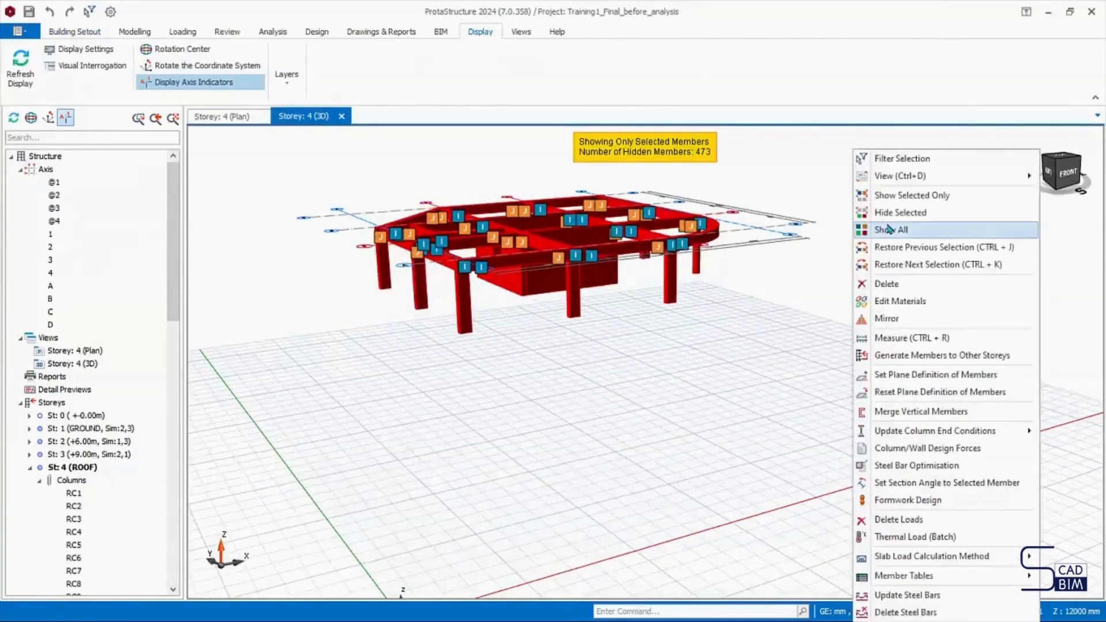
{"action": "left_click", "coordinate": [890, 231]}
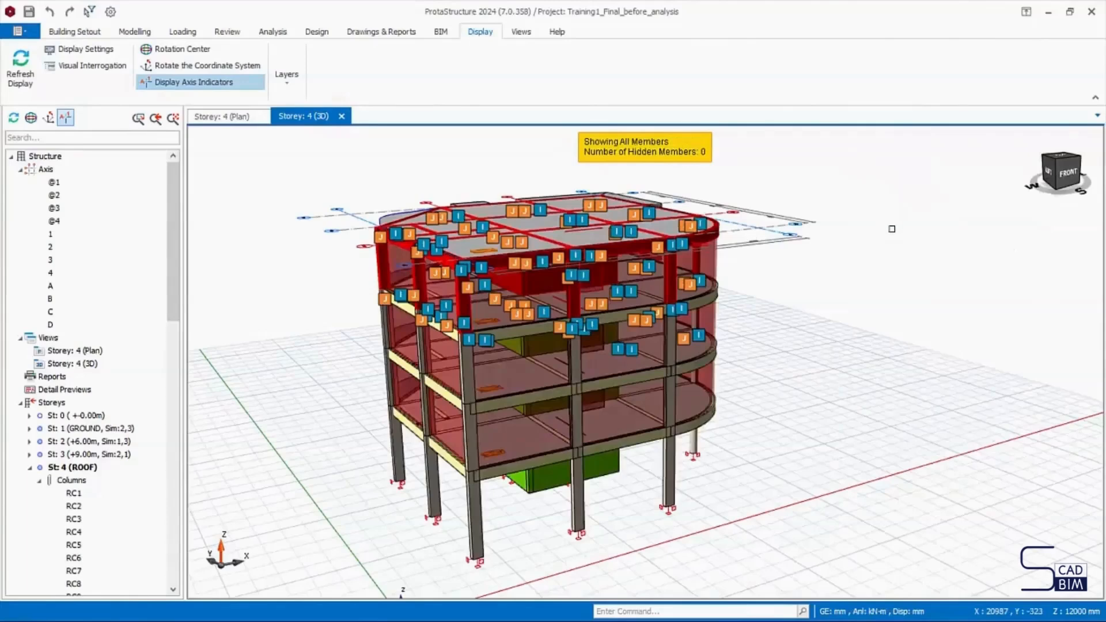
{"action": "key", "text": "Escape"}
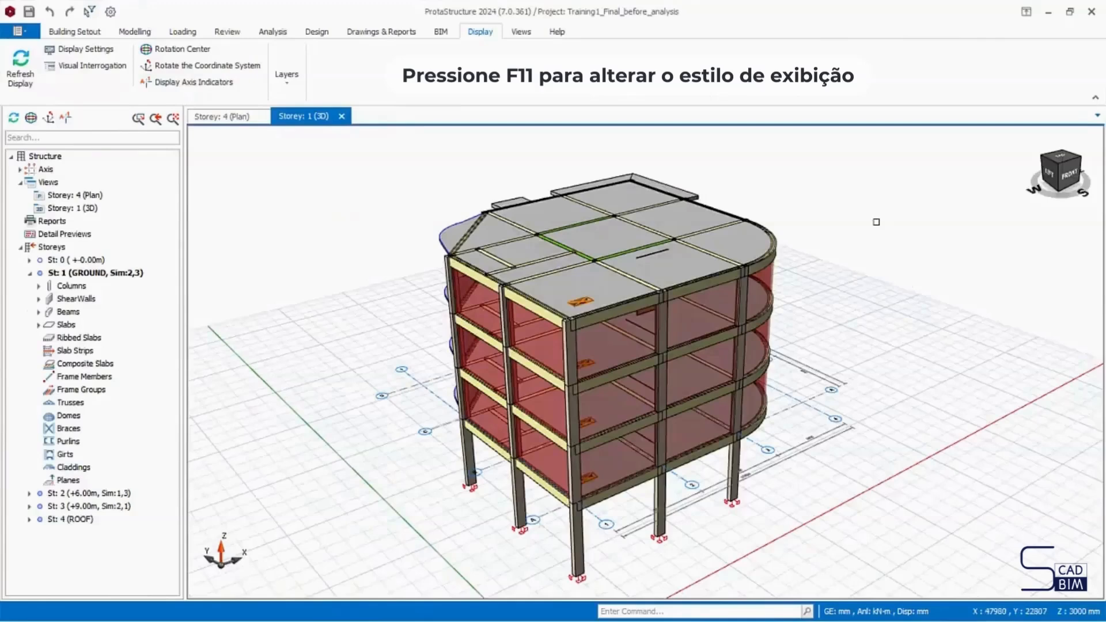
- Switch the display style of the Storey: 1 (3D) view to Rendered
{"action": "key", "text": "F11"}
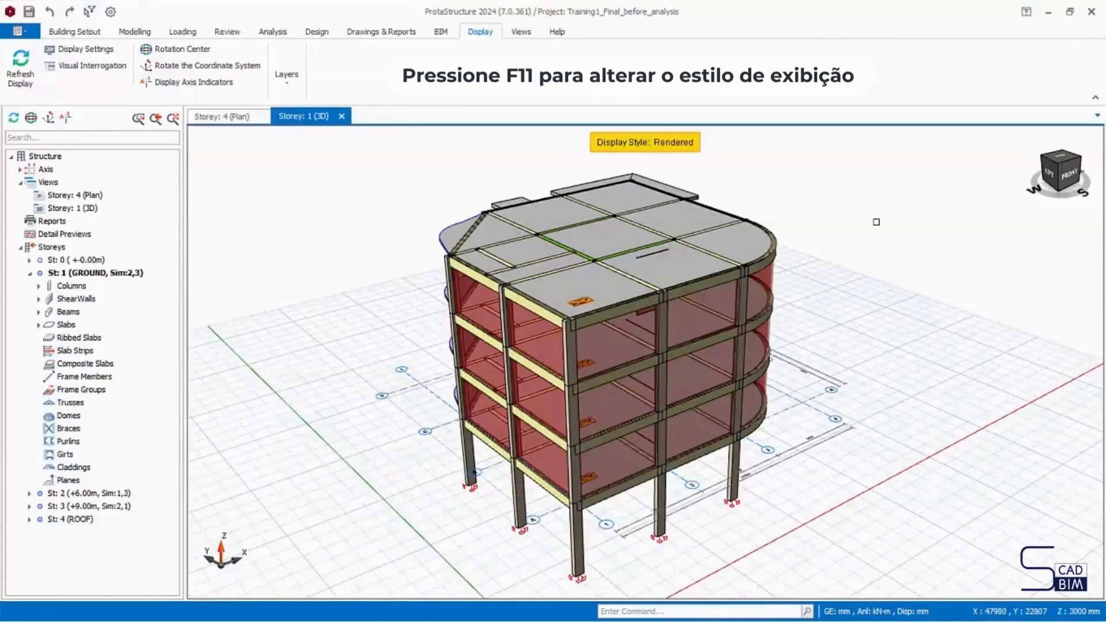
- Cycle the display style of the Storey: 1 (3D) view through Hidden Lines to Linear
{"action": "key", "text": "F11"}
{"action": "key", "text": "F11"}
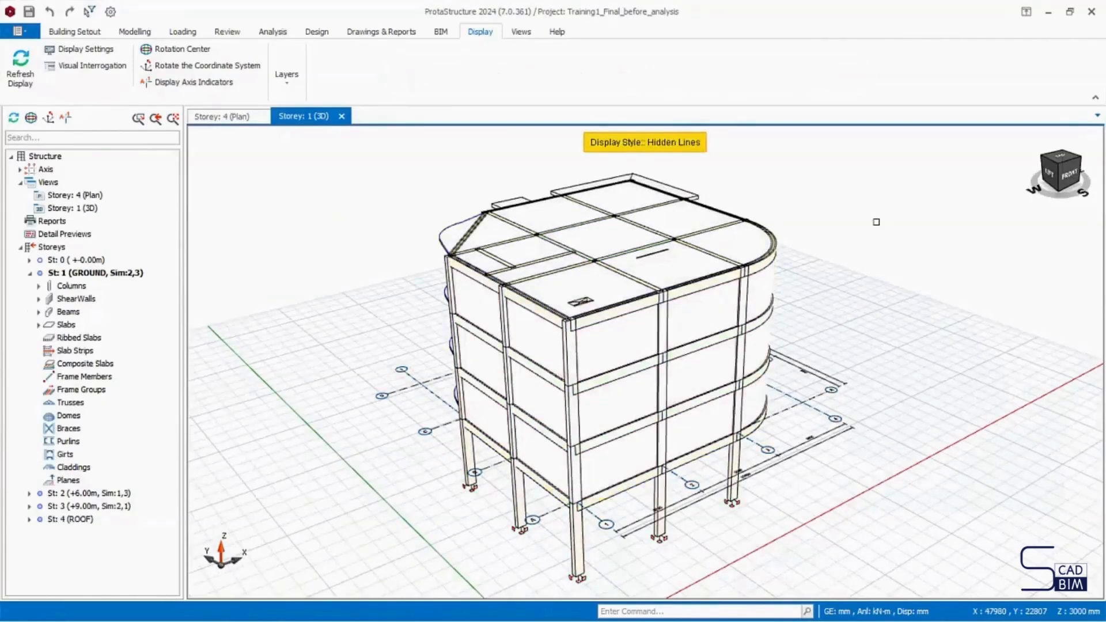
{"action": "key", "text": "F11"}
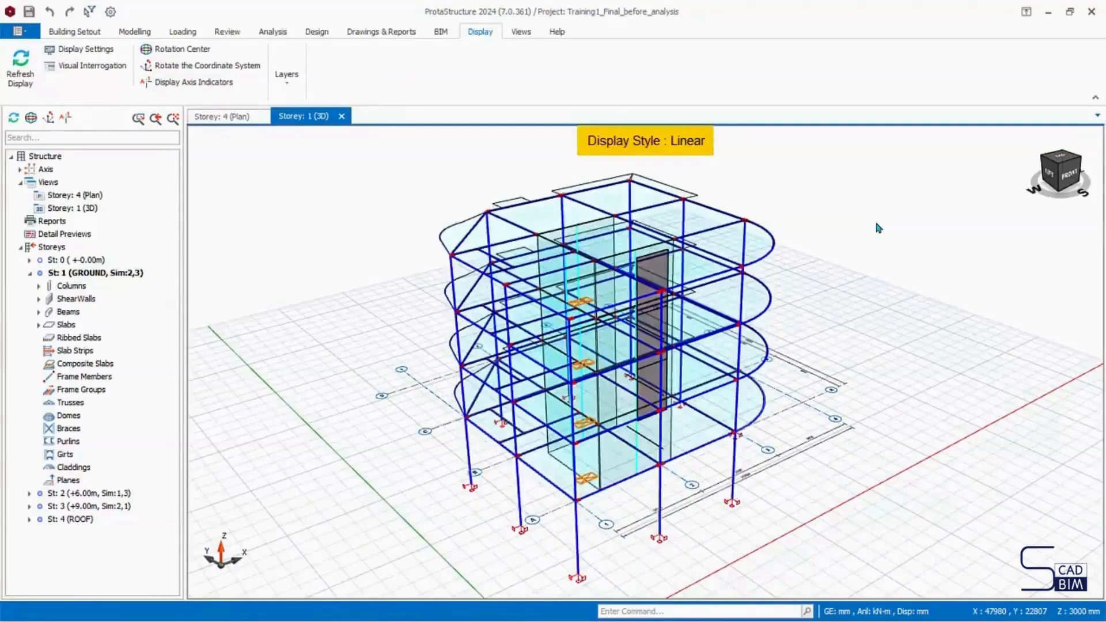
- Examine the analytical lines and beam connections at the roof storey up close, and the whole linear frame from above
{"action": "scroll", "coordinate": [645, 362], "scroll_direction": "up", "scroll_amount": 6}
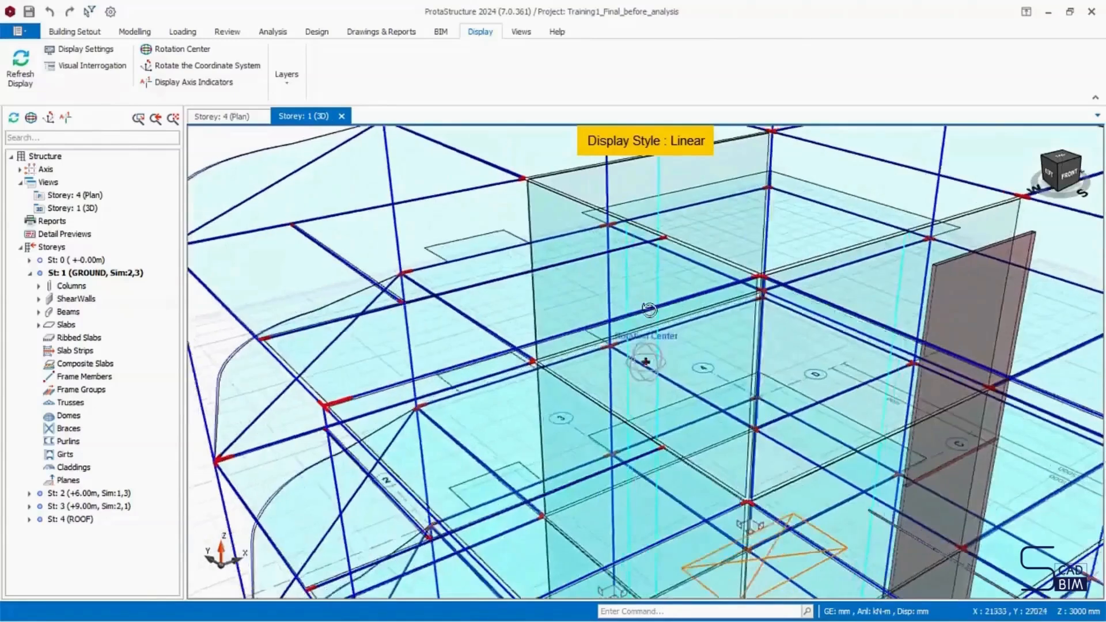
{"action": "middle_click_drag", "start_coordinate": [646, 362], "coordinate": [619, 301]}
{"action": "scroll", "coordinate": [472, 236], "scroll_direction": "up", "scroll_amount": 2}
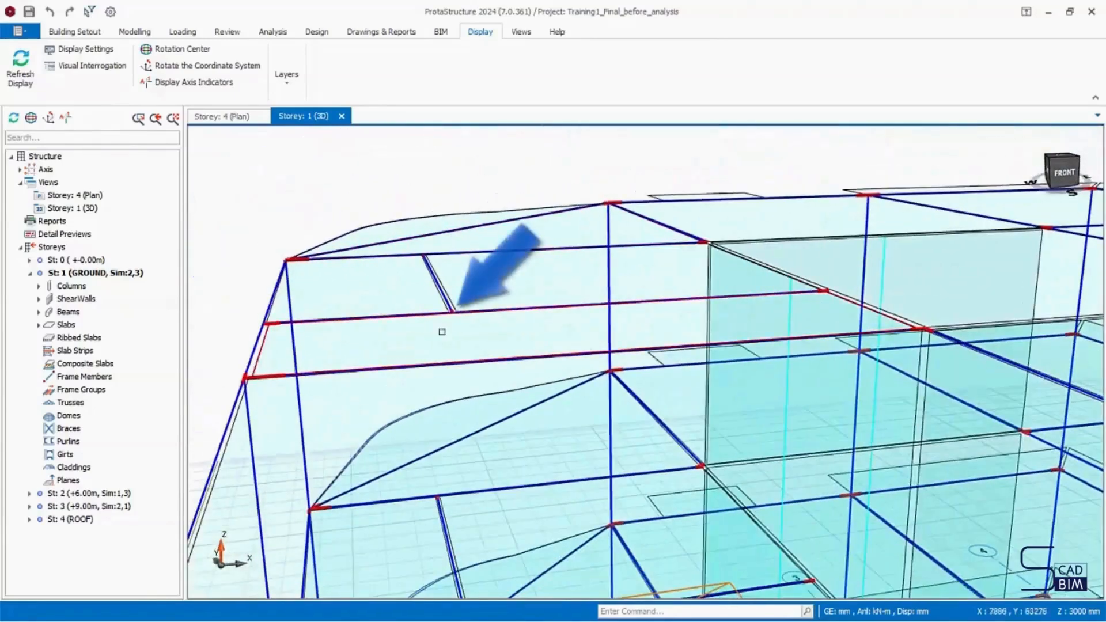
{"action": "mouse_move", "coordinate": [651, 307]}
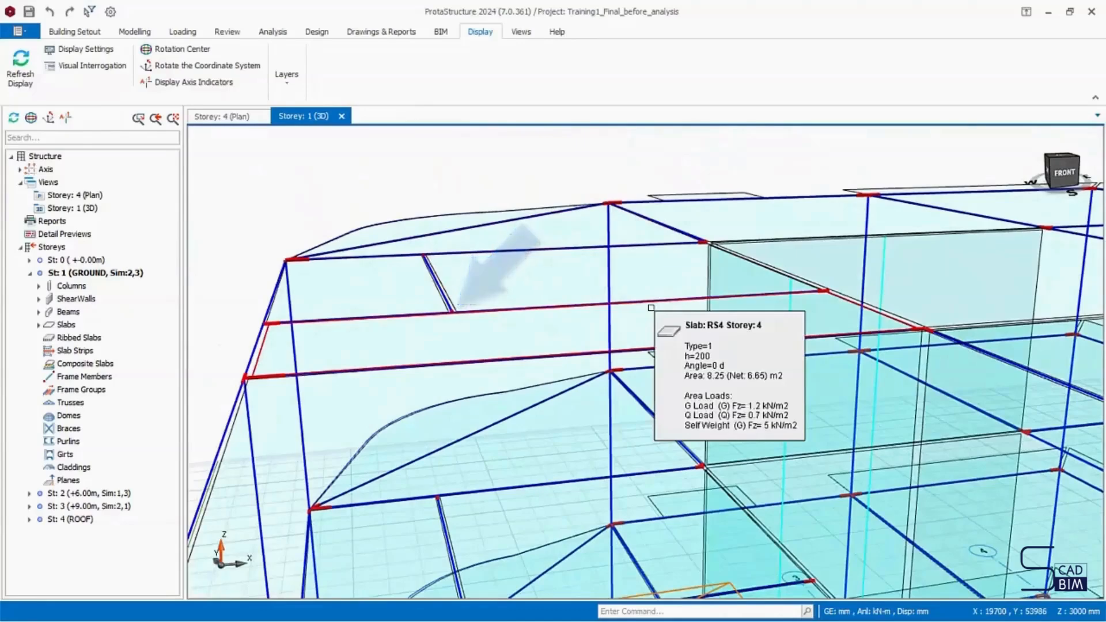
{"action": "scroll", "coordinate": [632, 314], "scroll_direction": "down", "scroll_amount": 1}
{"action": "scroll", "coordinate": [632, 314], "scroll_direction": "down", "scroll_amount": 5}
{"action": "middle_click_drag", "start_coordinate": [633, 315], "coordinate": [746, 387]}
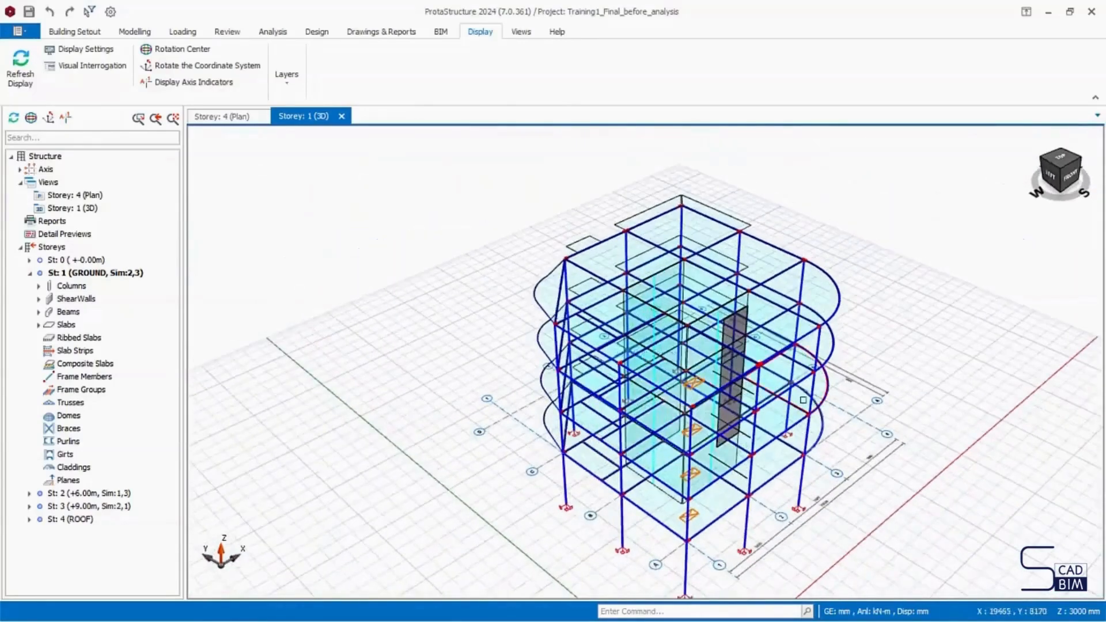
{"action": "middle_click_drag", "start_coordinate": [802, 398], "coordinate": [713, 362]}
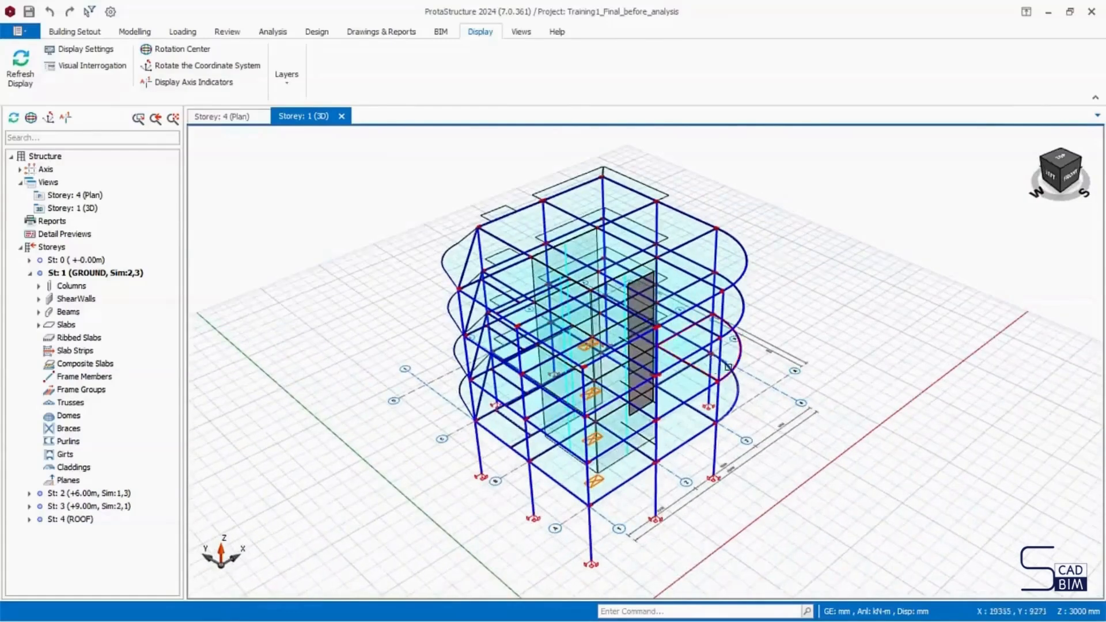